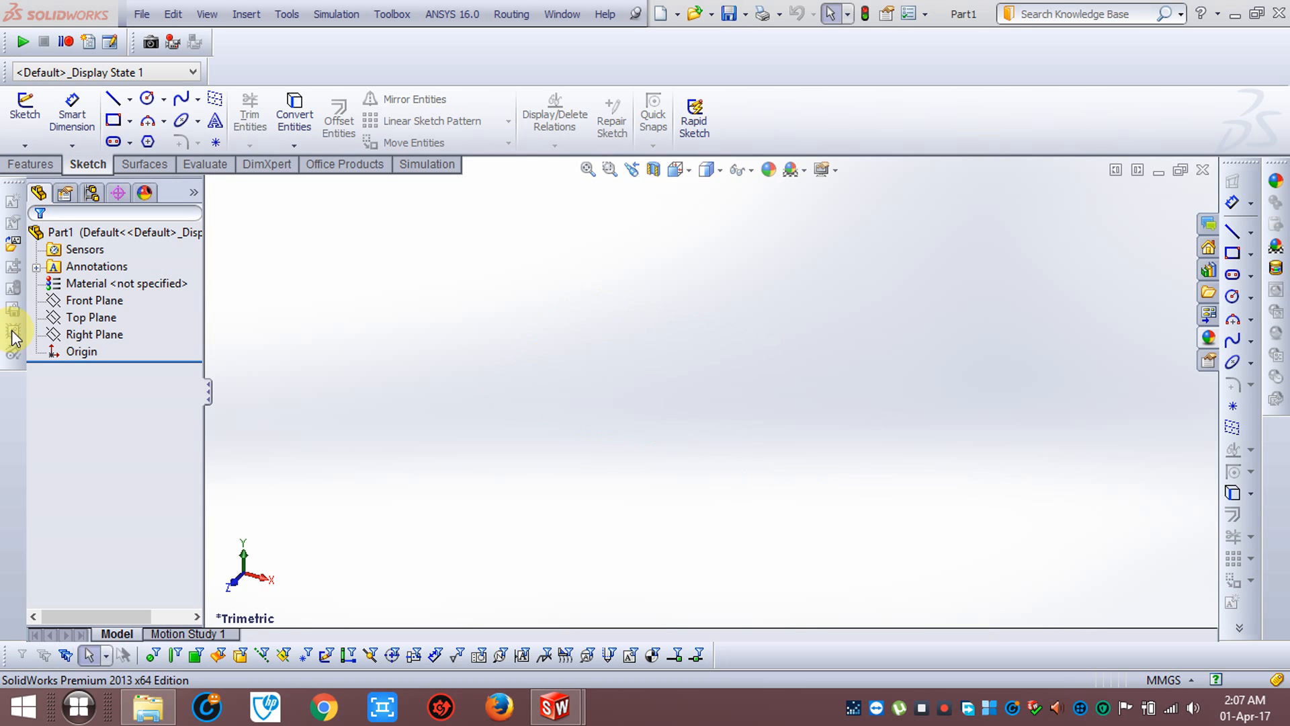
Sketch a corner rectangle on the Front Plane, starting at the origin and extending down to the left, and exit the sketch
{"action": "left_click", "coordinate": [86, 302]}
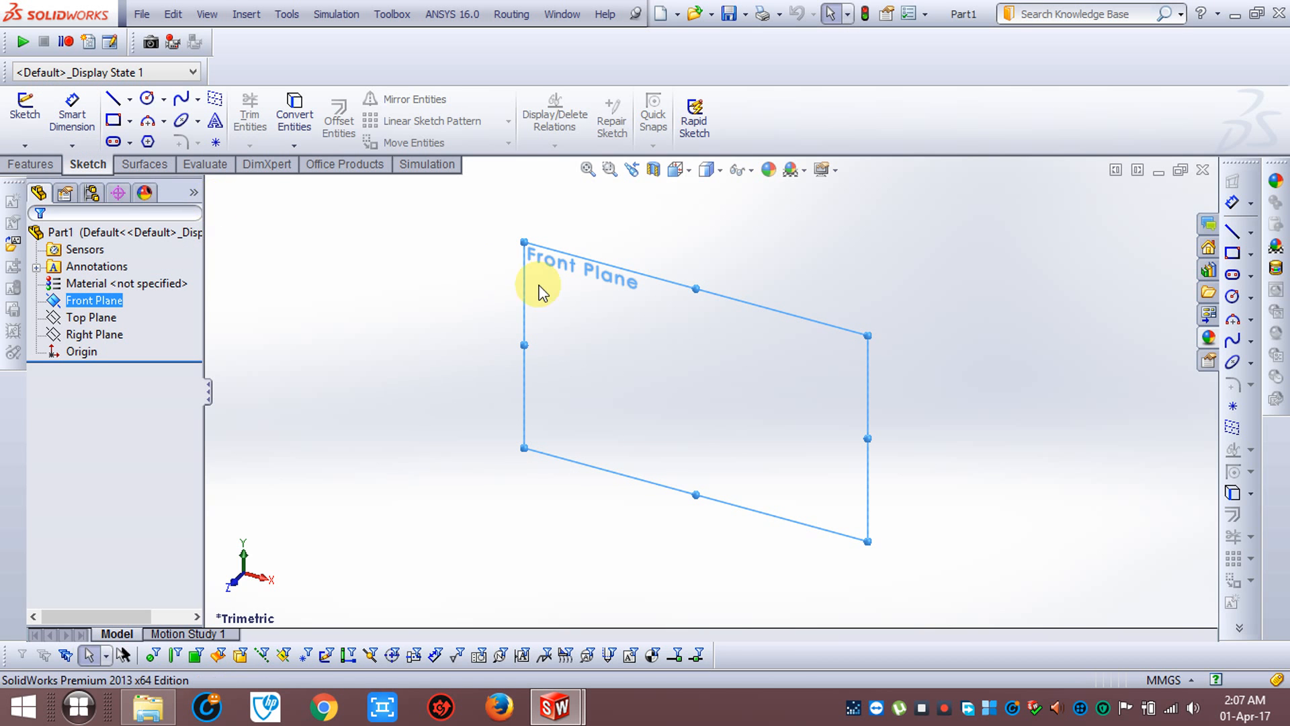
{"action": "left_click", "coordinate": [5, 109]}
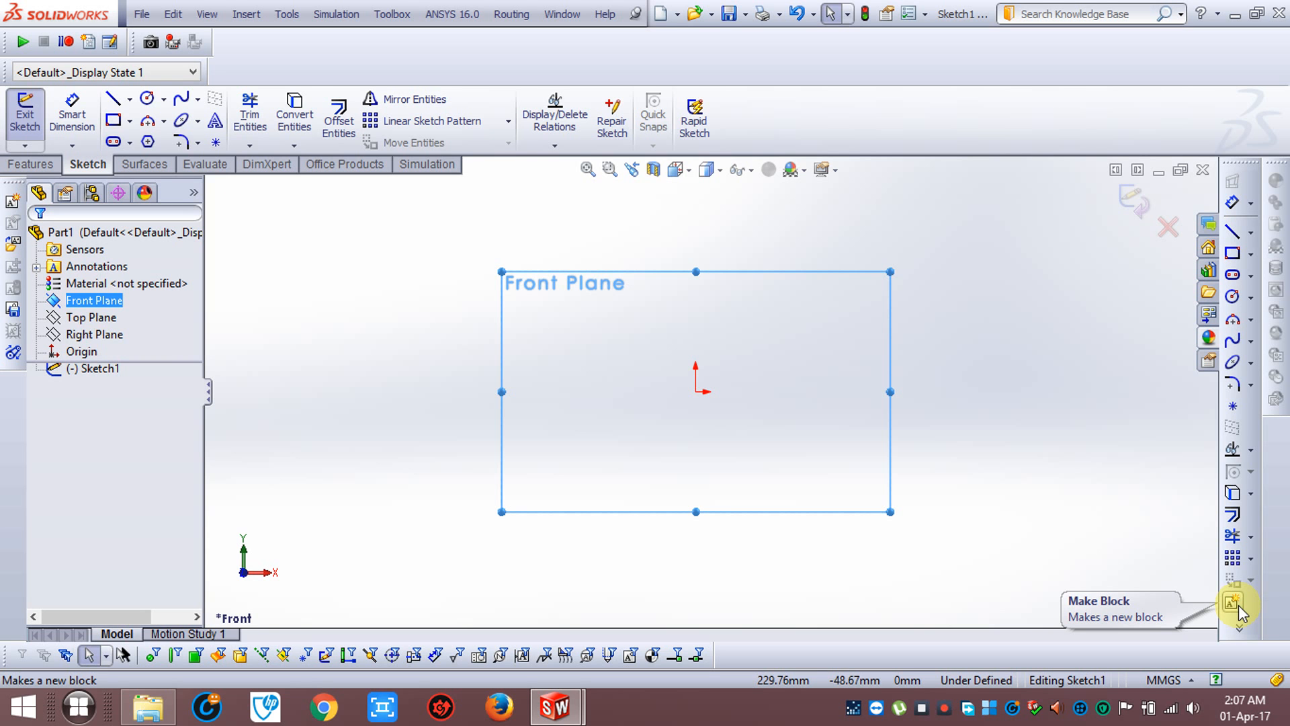
{"action": "left_click", "coordinate": [943, 705]}
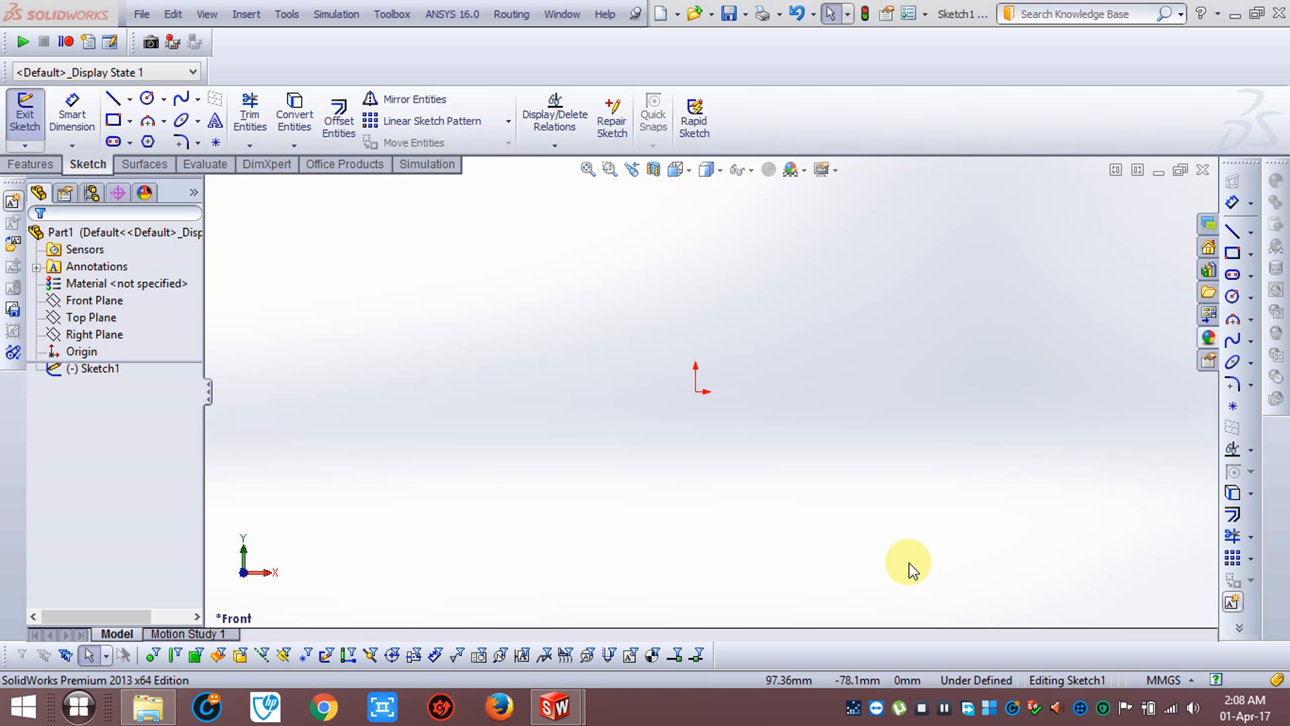
{"action": "left_click", "coordinate": [114, 120]}
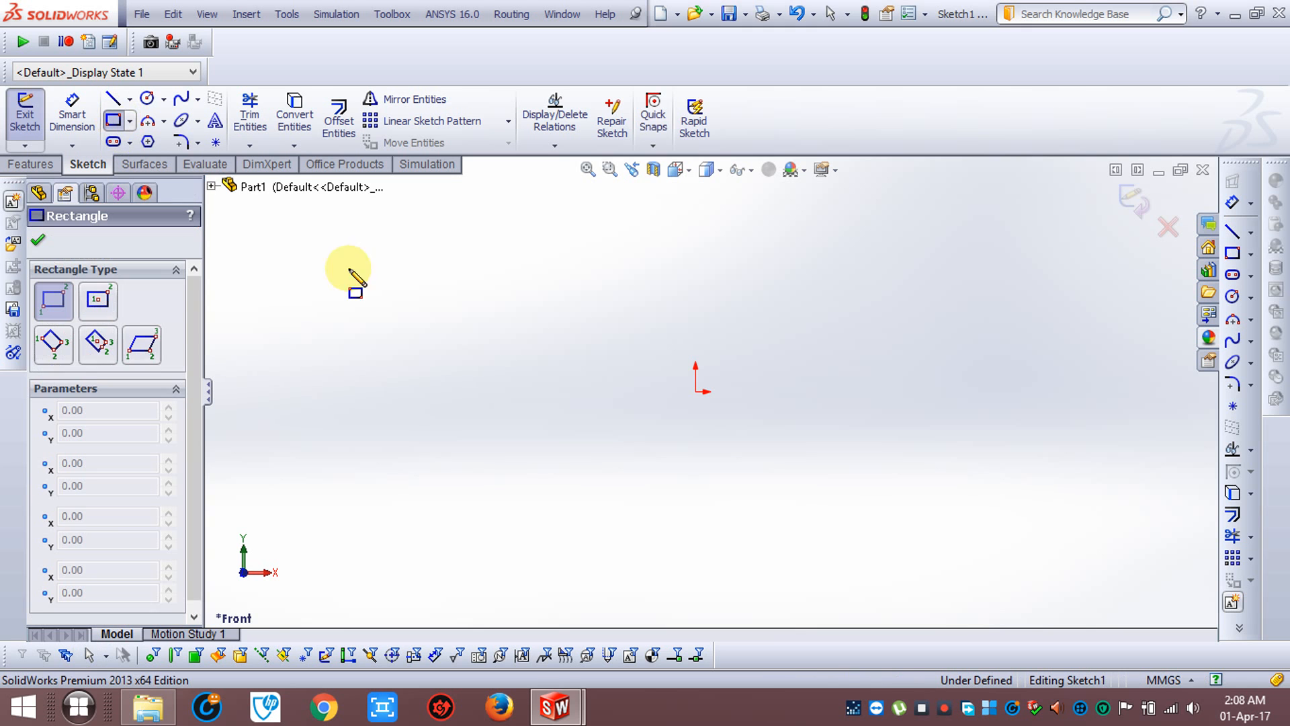
{"action": "left_click", "coordinate": [696, 392]}
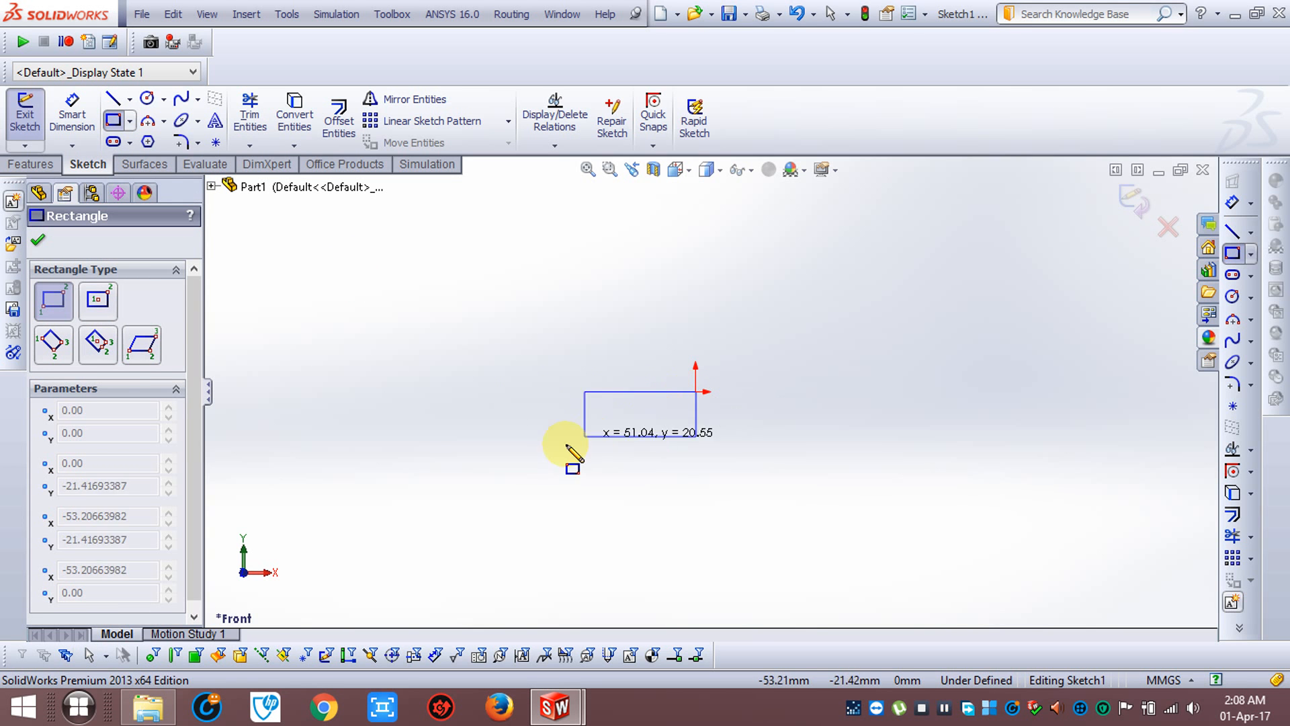
{"action": "left_click", "coordinate": [540, 481]}
{"action": "key", "text": "Escape"}
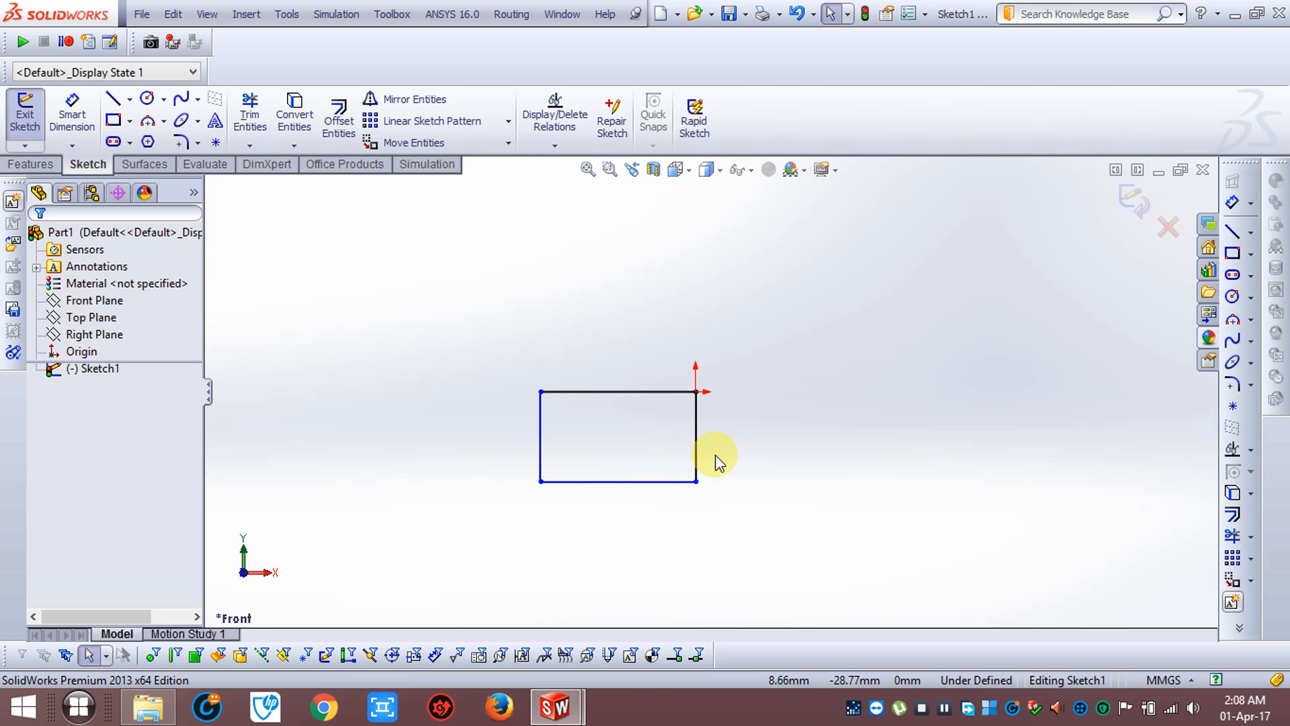
{"action": "scroll", "coordinate": [672, 464], "scroll_direction": "down", "scroll_amount": 2}
{"action": "scroll", "coordinate": [558, 430], "scroll_direction": "down", "scroll_amount": 3}
{"action": "scroll", "coordinate": [679, 406], "scroll_direction": "up", "scroll_amount": 3}
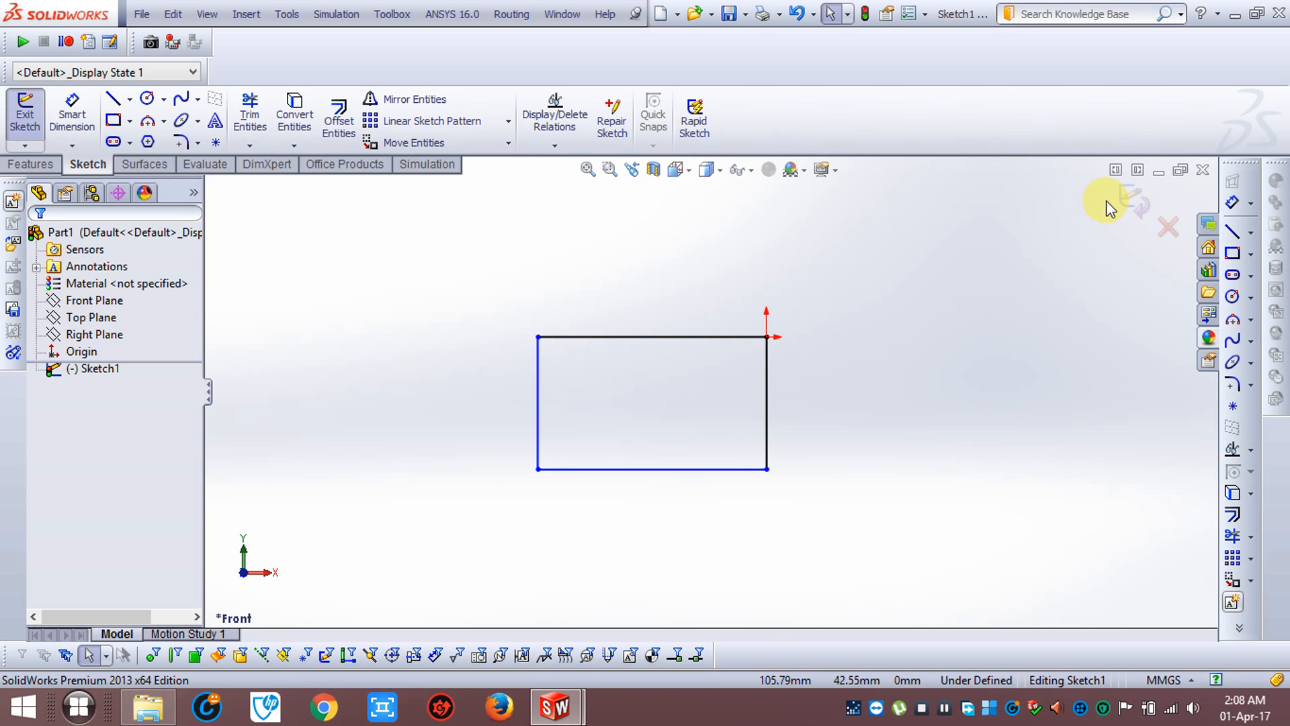
{"action": "left_click", "coordinate": [1125, 214]}
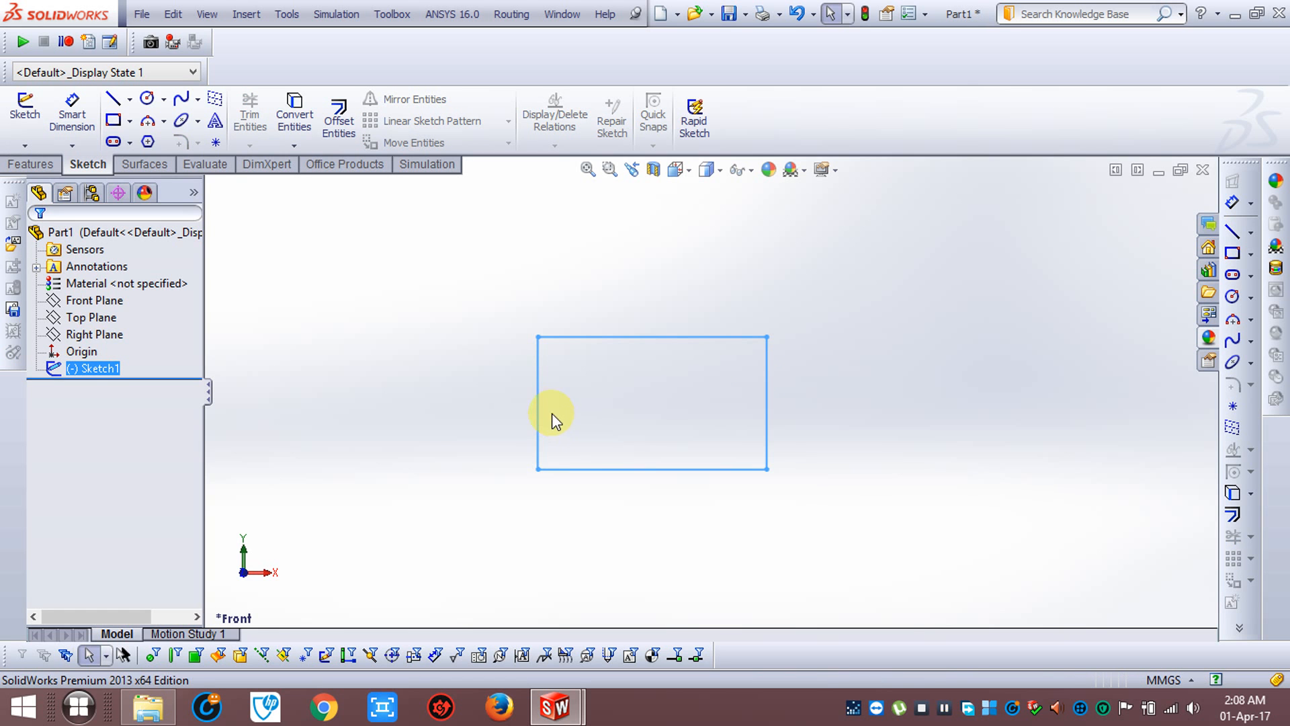
Resize the rectangle freehand by shifting its left edge and its bottom edge slightly outward
{"action": "mouse_move", "coordinate": [537, 407]}
{"action": "left_mouse_down"}
{"action": "mouse_move", "coordinate": [285, 395]}
{"action": "mouse_move", "coordinate": [522, 403]}
{"action": "left_mouse_up"}
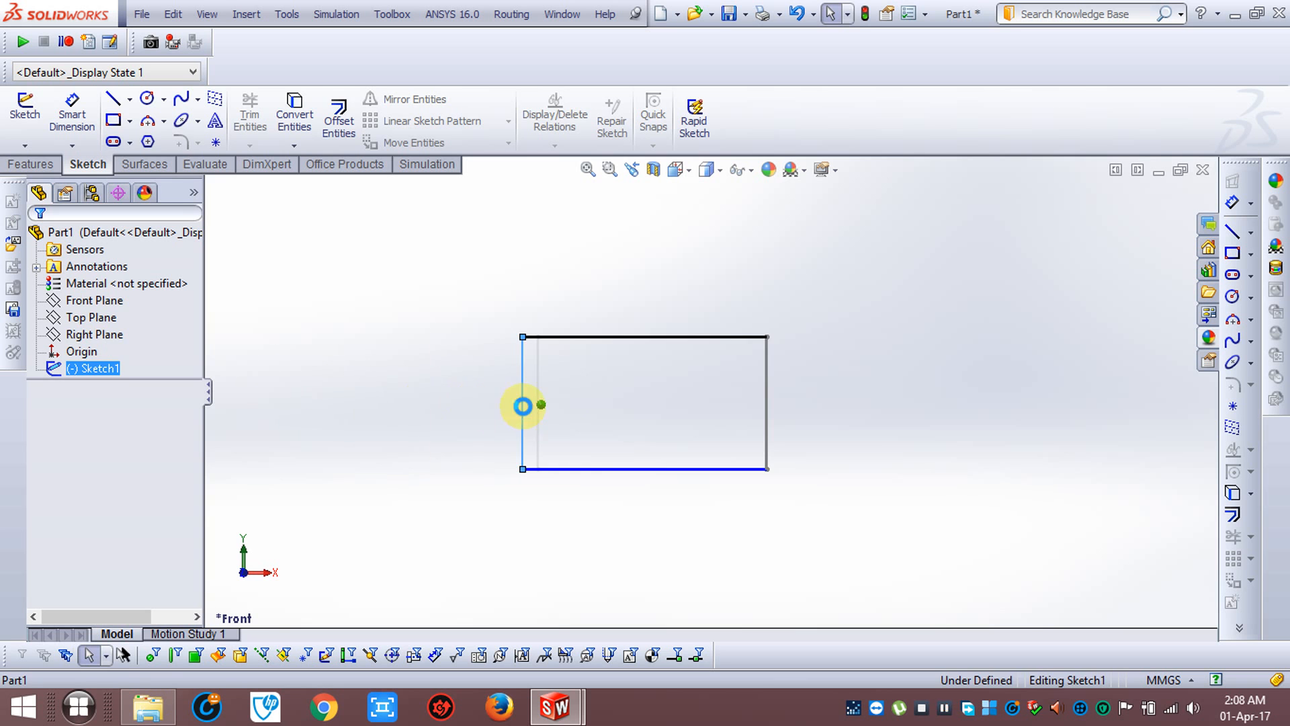
{"action": "mouse_move", "coordinate": [652, 471]}
{"action": "left_mouse_down"}
{"action": "mouse_move", "coordinate": [649, 605]}
{"action": "mouse_move", "coordinate": [643, 471]}
{"action": "mouse_move", "coordinate": [632, 543]}
{"action": "mouse_move", "coordinate": [649, 457]}
{"action": "mouse_move", "coordinate": [637, 473]}
{"action": "left_mouse_up"}
{"action": "left_click", "coordinate": [899, 369]}
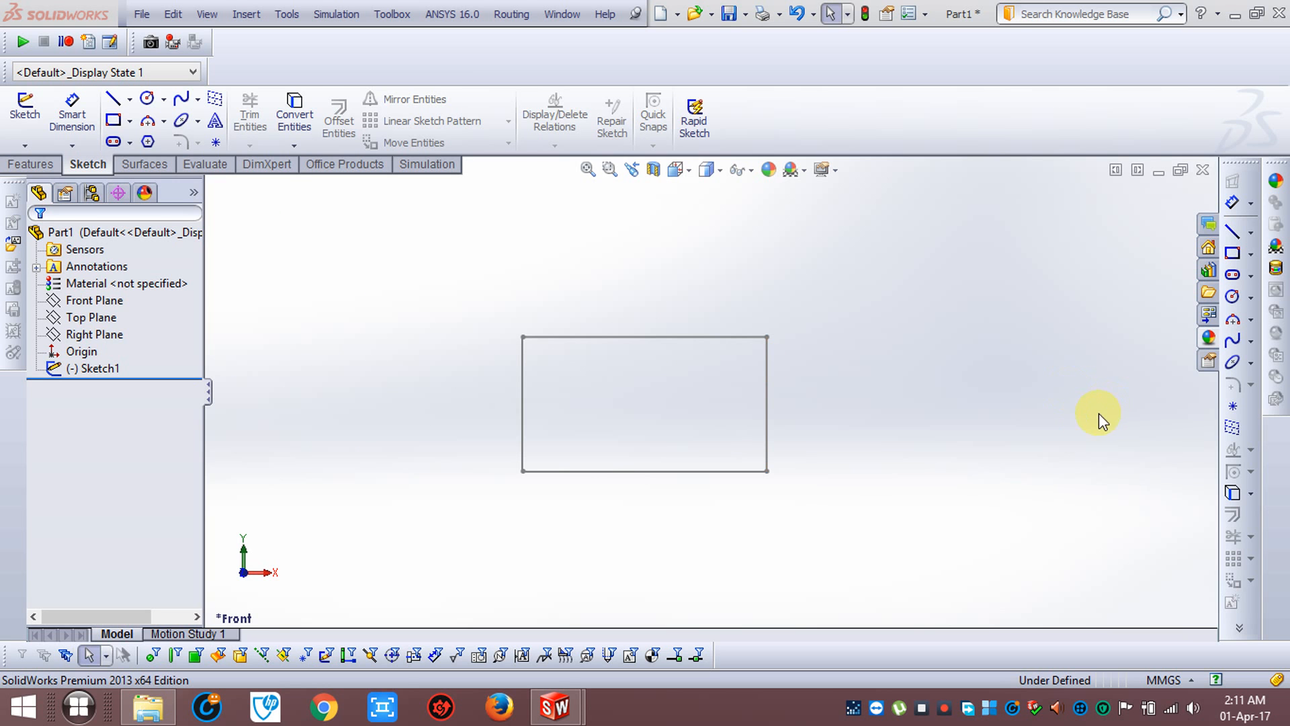
Delete the rectangle sketch from the part
{"action": "left_click", "coordinate": [174, 285]}
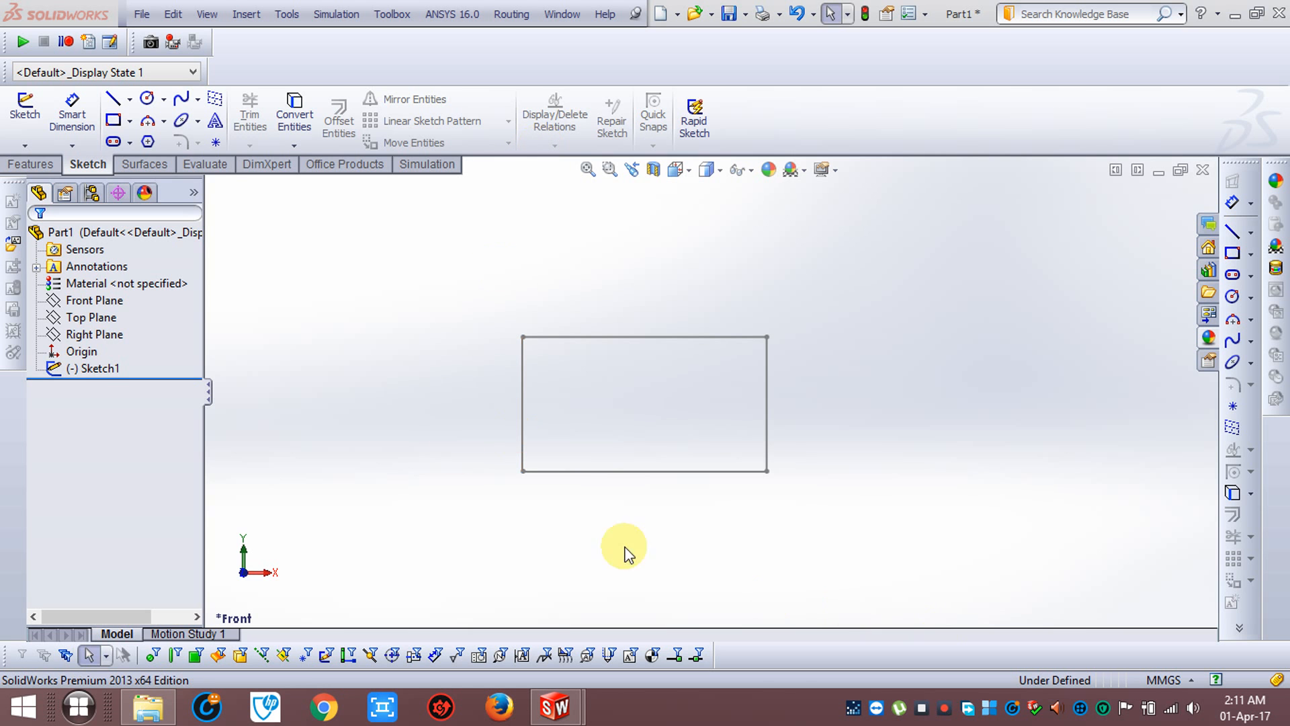
{"action": "right_click", "coordinate": [98, 368]}
{"action": "left_click", "coordinate": [202, 454]}
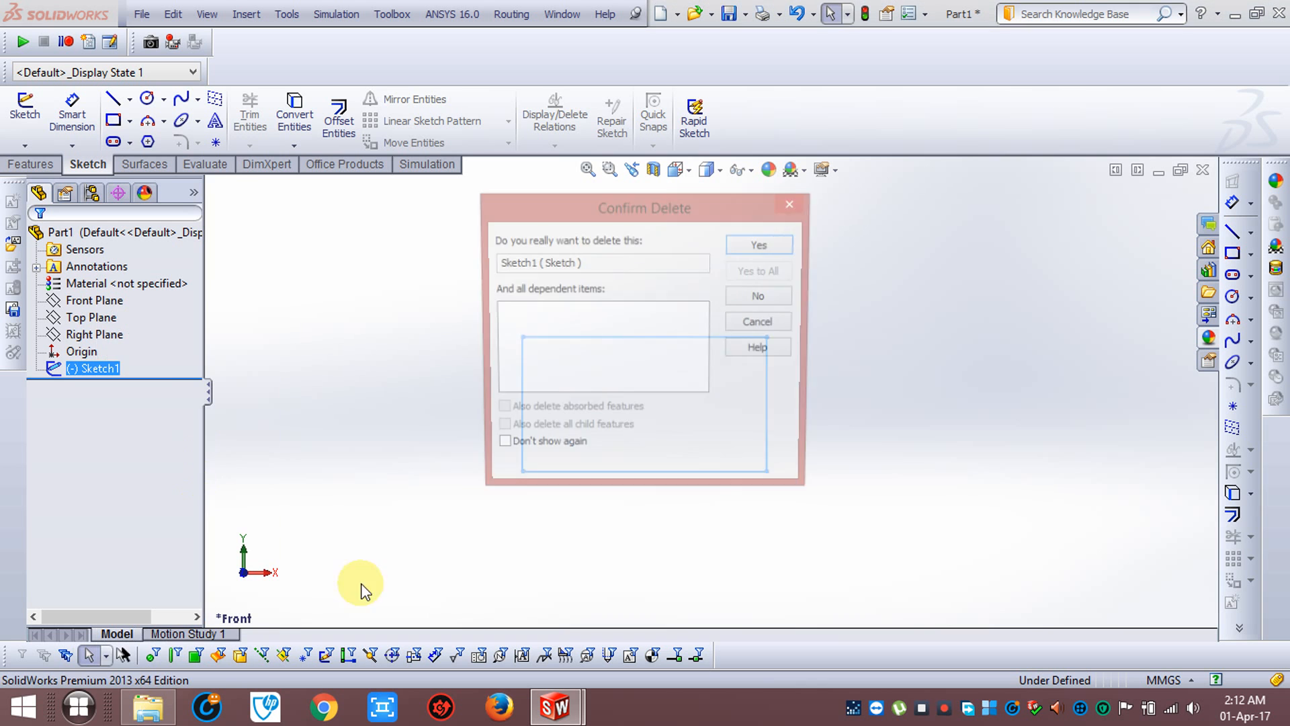
{"action": "left_click", "coordinate": [788, 253]}
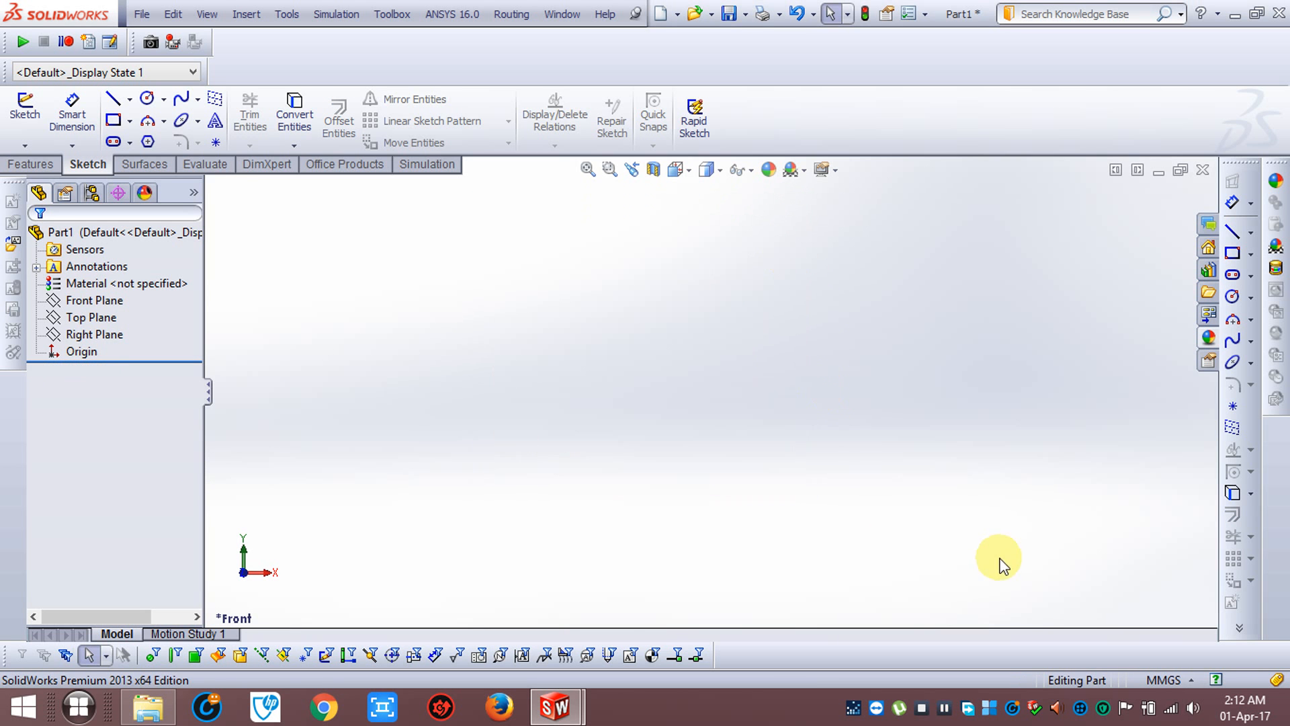
Sketch a horizontal line about 216 mm long through the origin on the Front Plane and convert it to construction geometry
{"action": "left_click", "coordinate": [123, 302]}
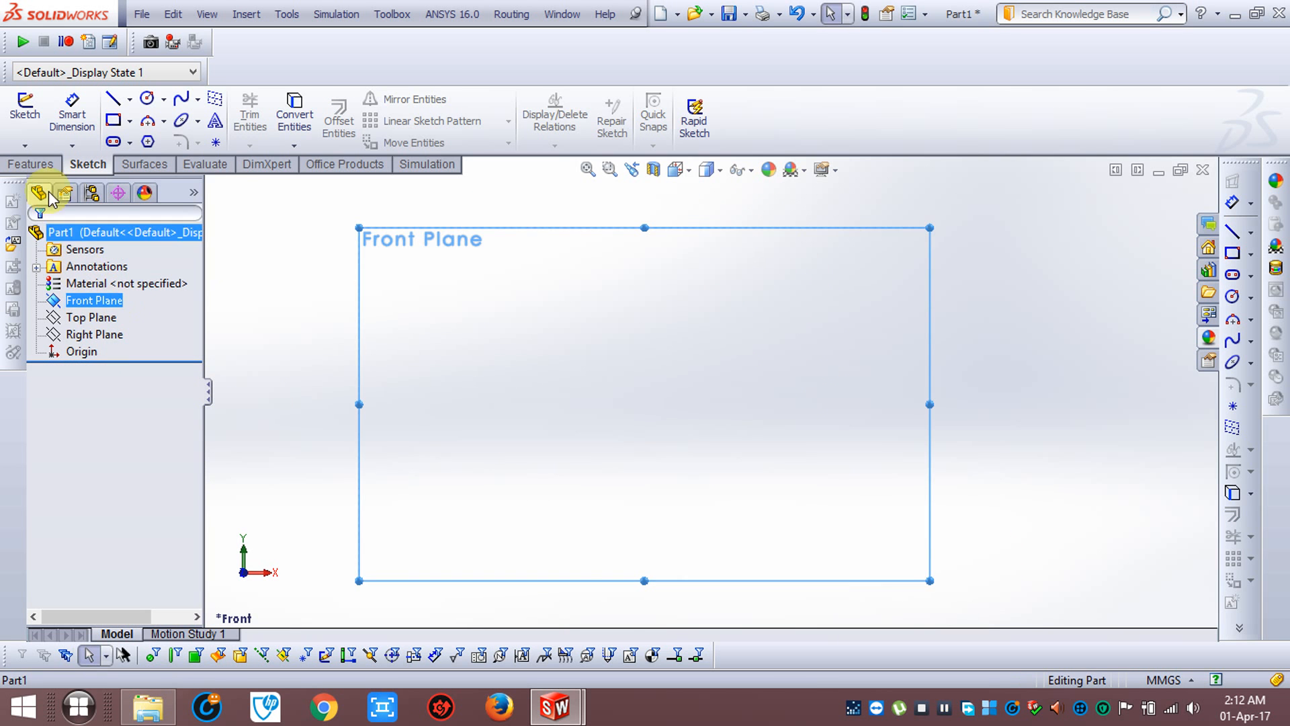
{"action": "left_click", "coordinate": [25, 109]}
{"action": "left_click", "coordinate": [110, 101]}
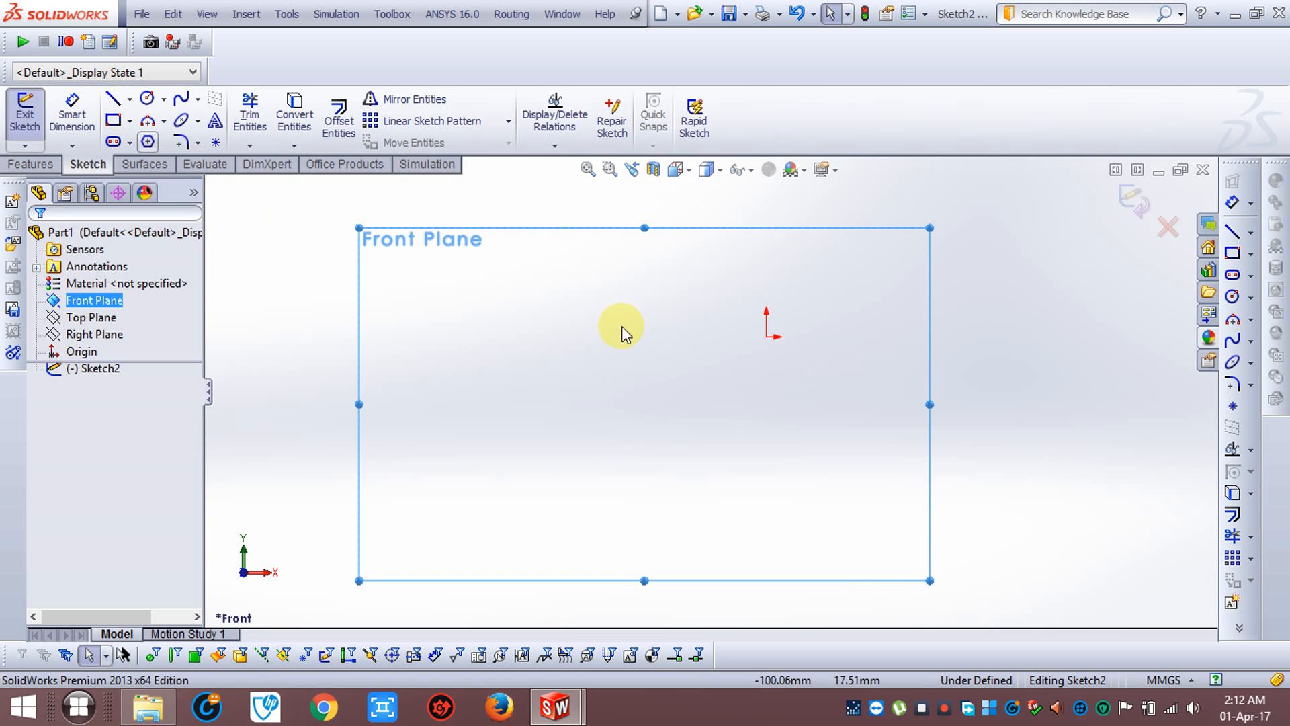
{"action": "left_click", "coordinate": [770, 340]}
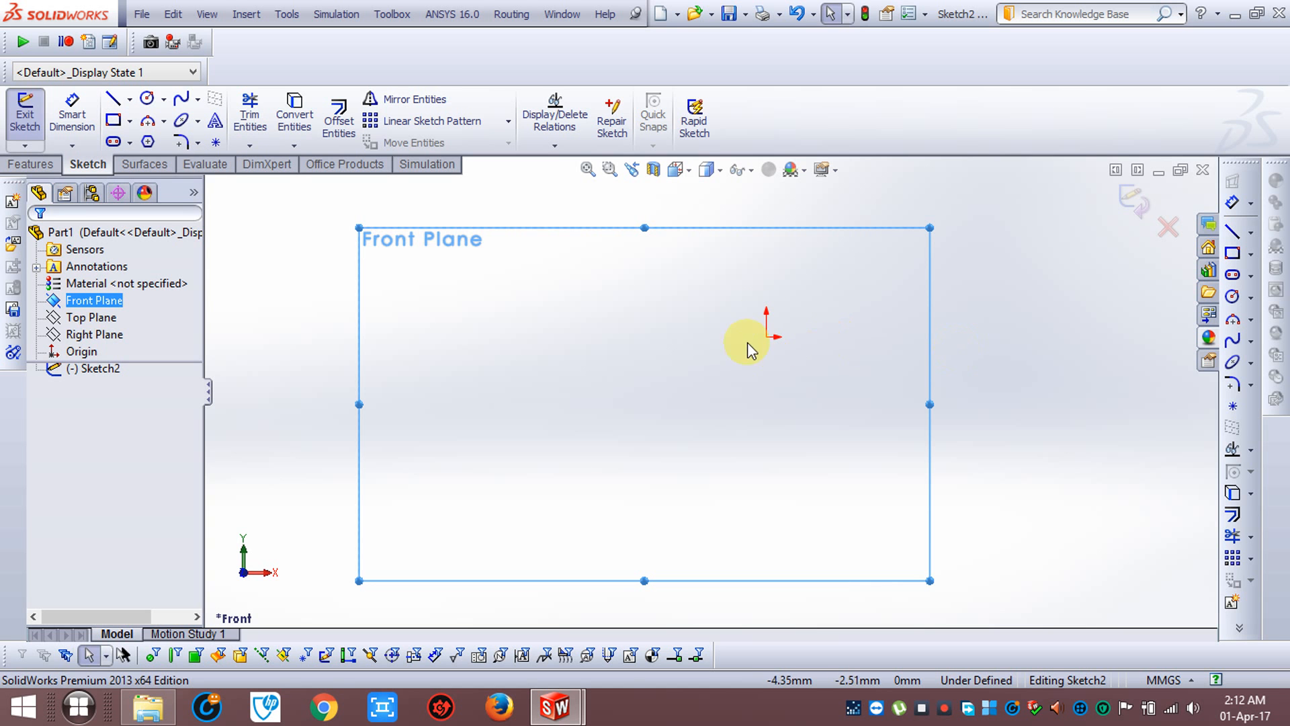
{"action": "left_click", "coordinate": [112, 99]}
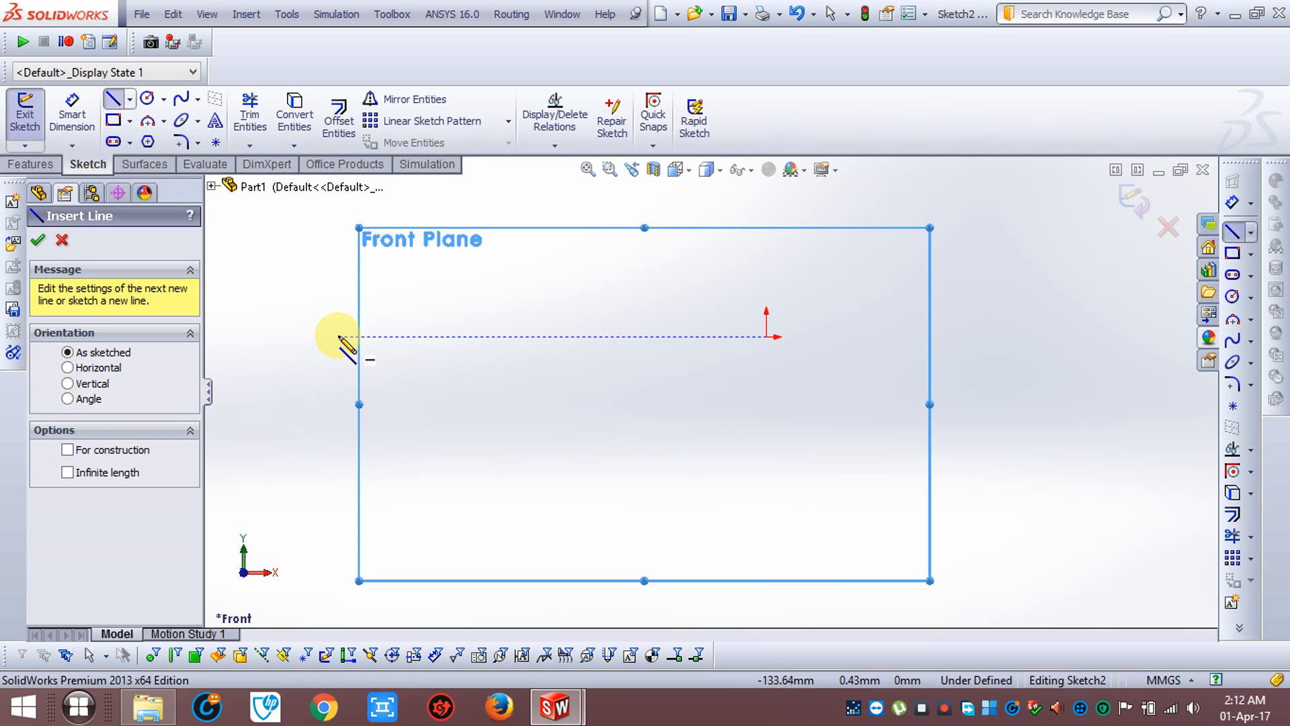
{"action": "mouse_move", "coordinate": [332, 337]}
{"action": "left_mouse_down"}
{"action": "mouse_move", "coordinate": [415, 360]}
{"action": "mouse_move", "coordinate": [829, 394]}
{"action": "mouse_move", "coordinate": [1024, 337]}
{"action": "left_mouse_up"}
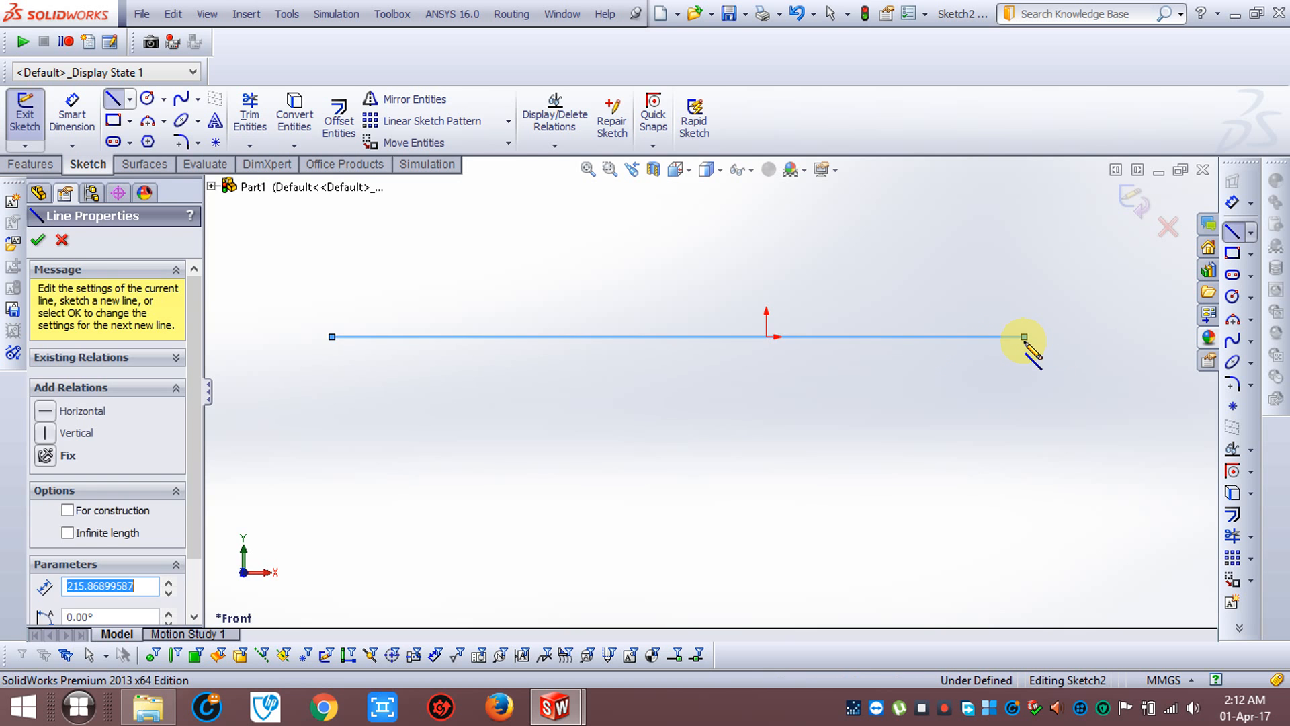
{"action": "key", "text": "Escape"}
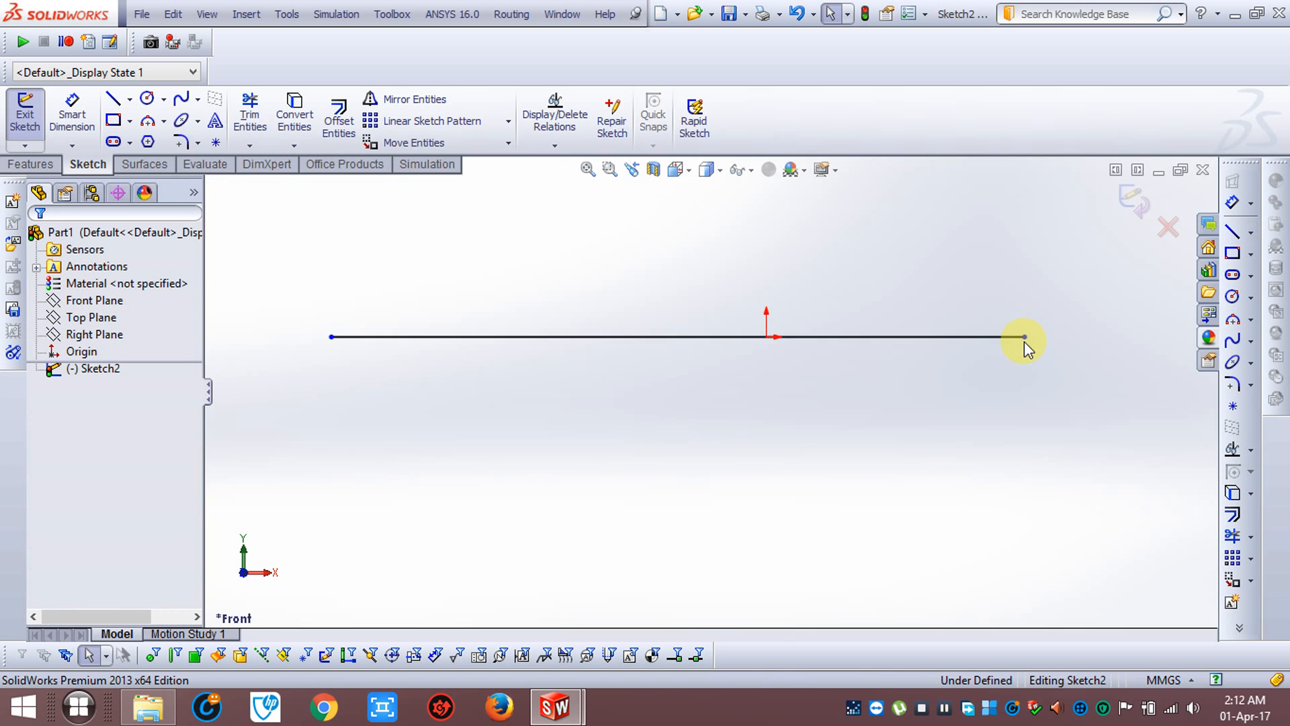
{"action": "left_click", "coordinate": [908, 334]}
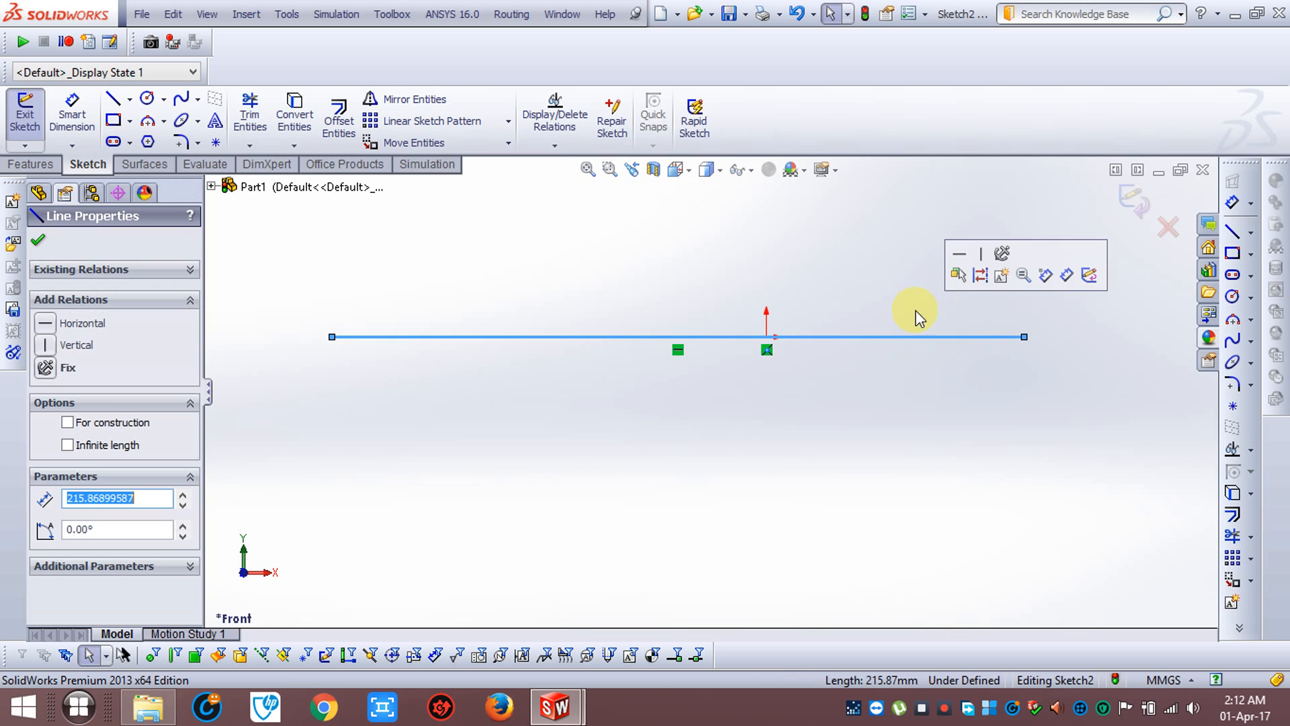
{"action": "left_click", "coordinate": [959, 275]}
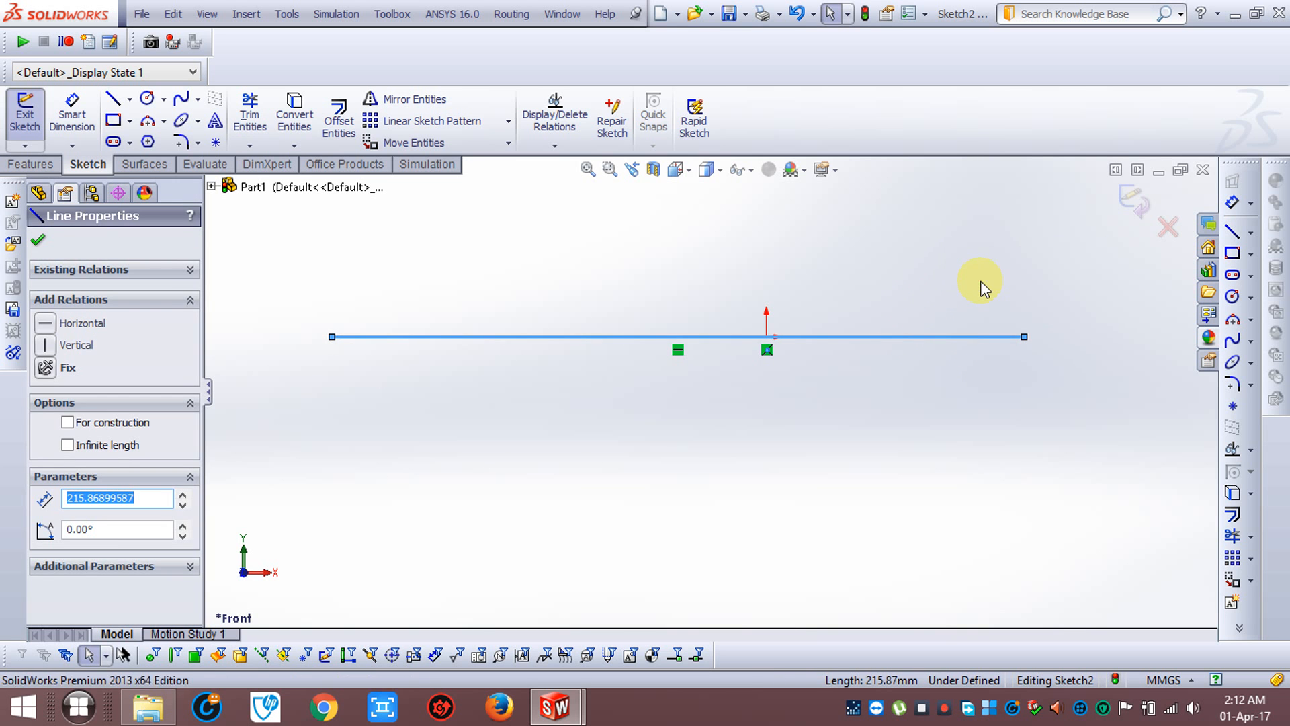
Draw a corner rectangle about 19 mm high with its base on the construction line, left of the origin
{"action": "left_click", "coordinate": [113, 121]}
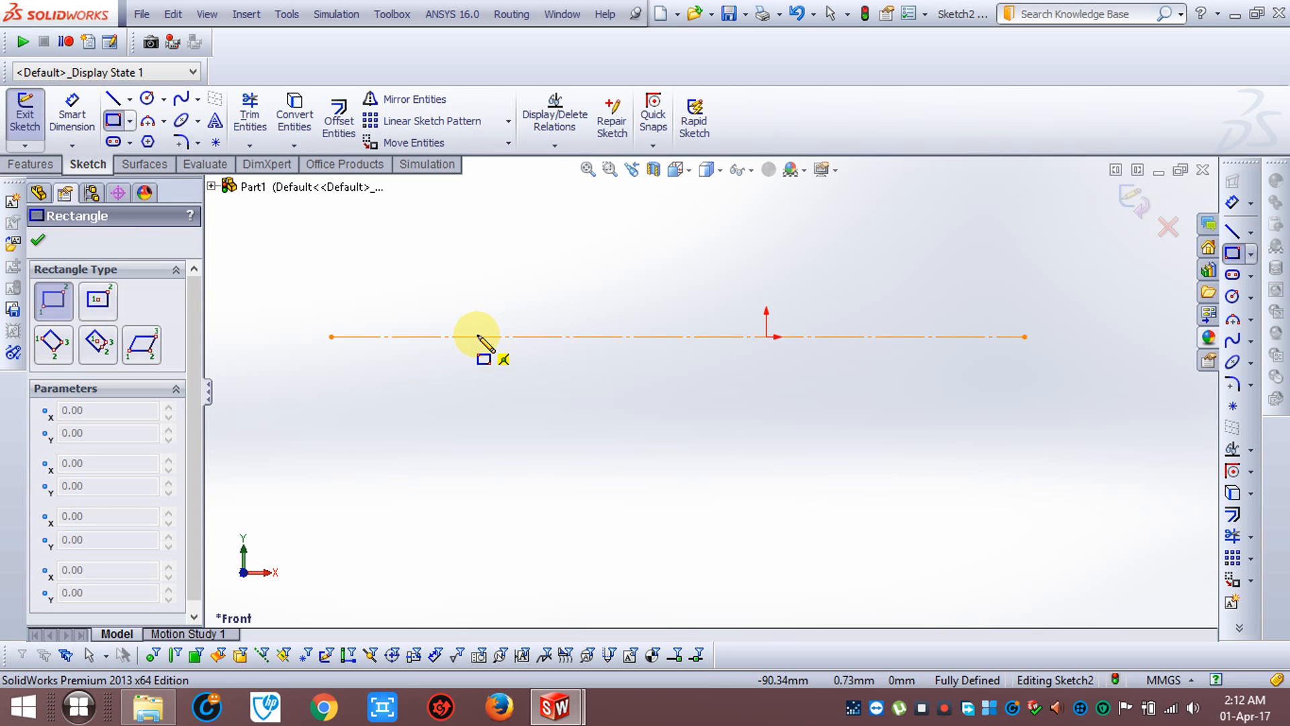
{"action": "left_click", "coordinate": [448, 336]}
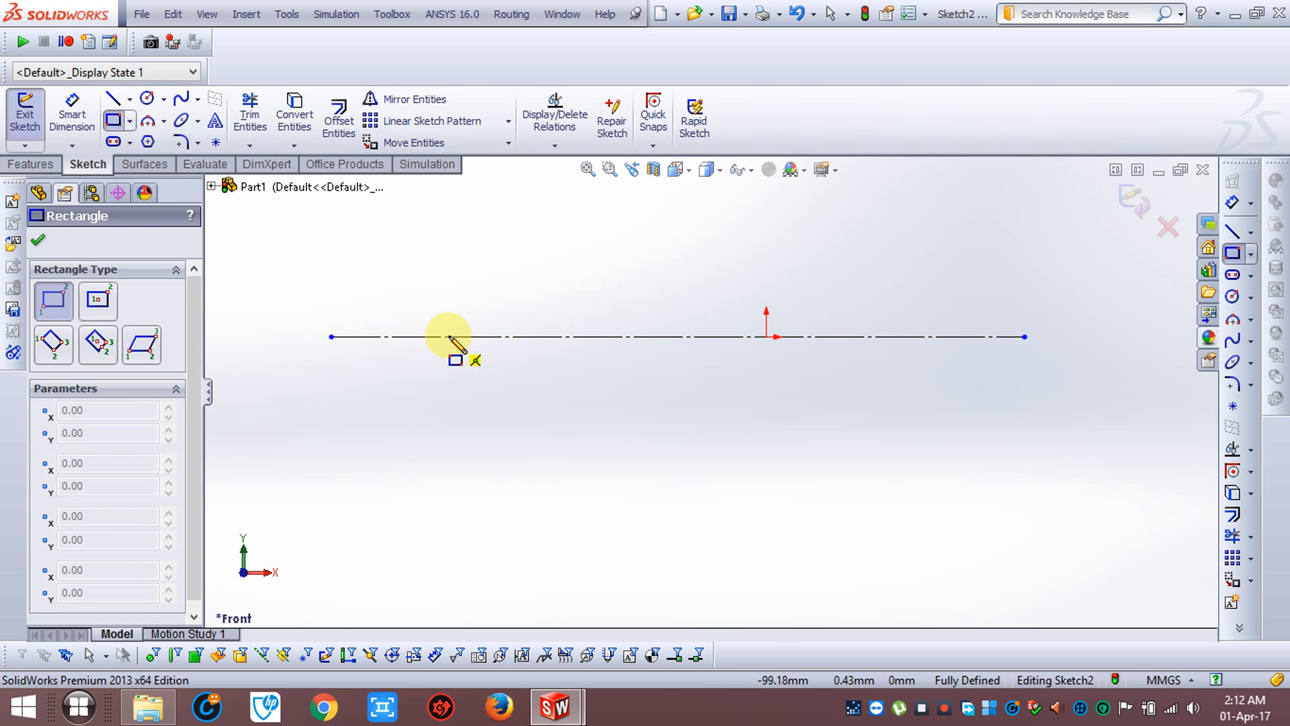
{"action": "left_click", "coordinate": [562, 276]}
{"action": "key", "text": "Escape"}
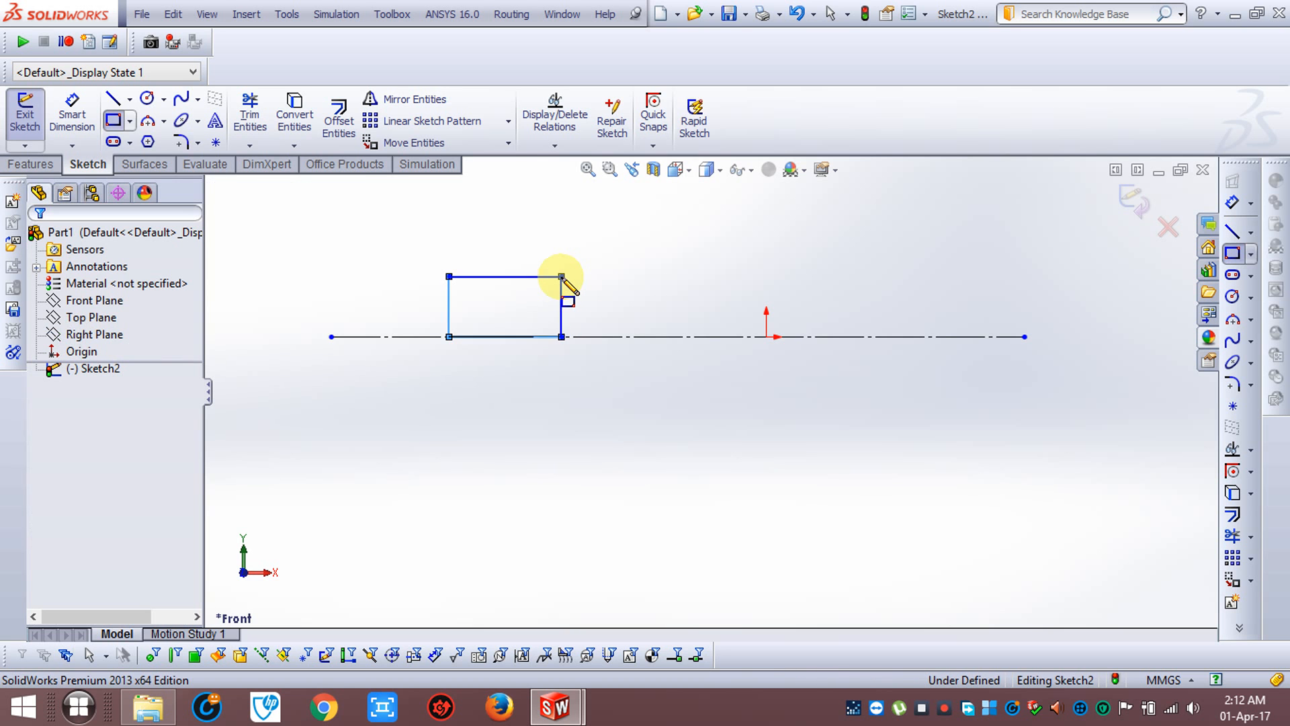
Draw two connected lines from the rectangle's right edge up to a peak, and about 81 mm down to the construction line's right end
{"action": "left_click", "coordinate": [112, 100]}
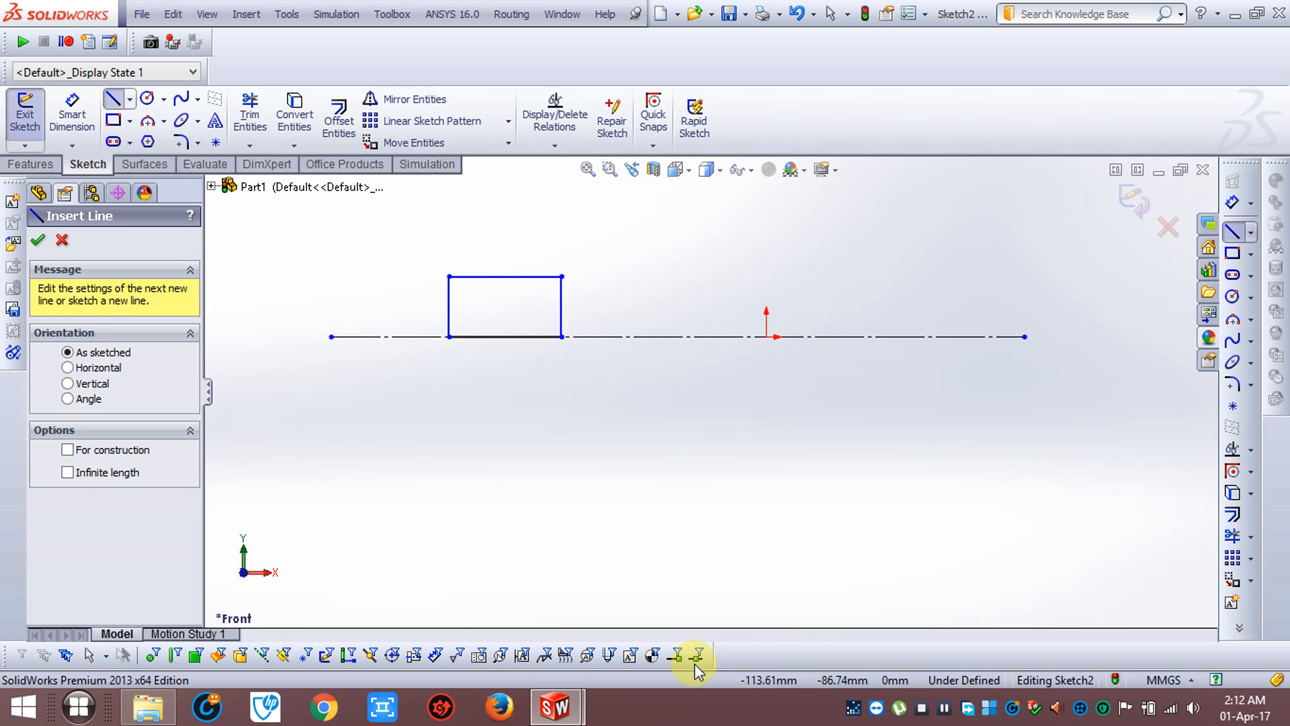
{"action": "left_click", "coordinate": [561, 306]}
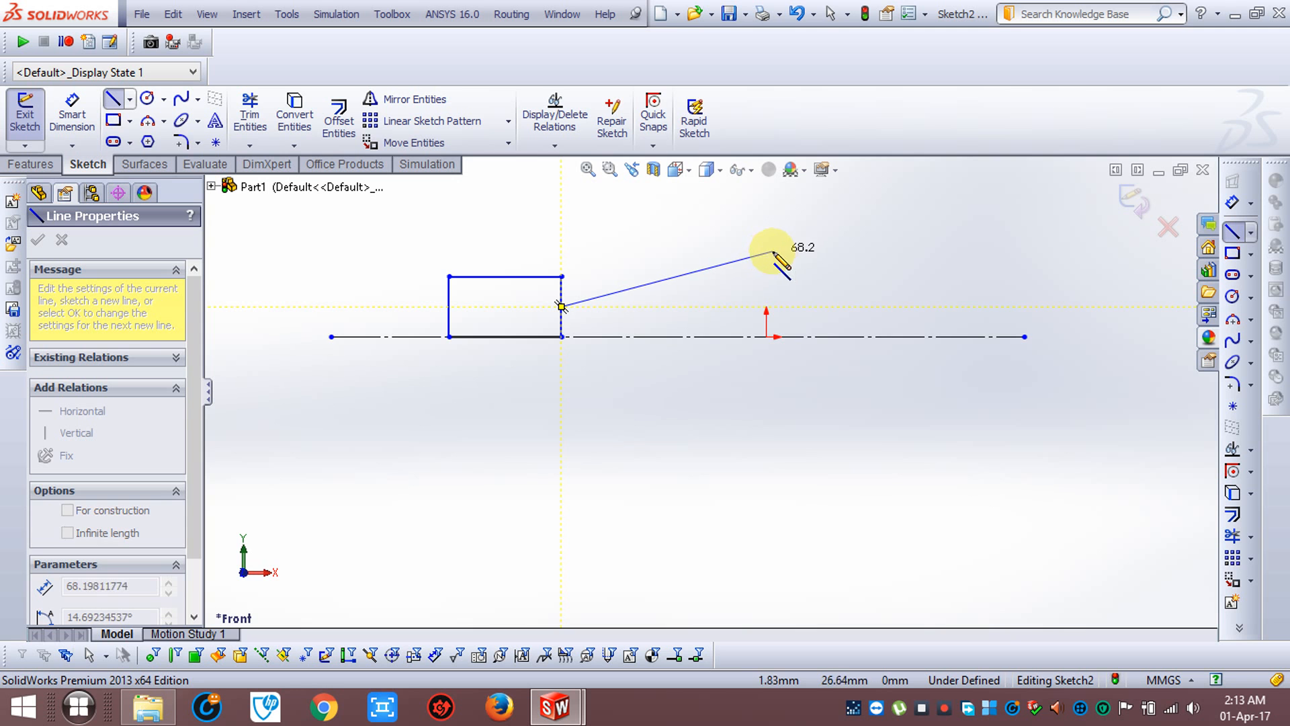
{"action": "left_click", "coordinate": [784, 240]}
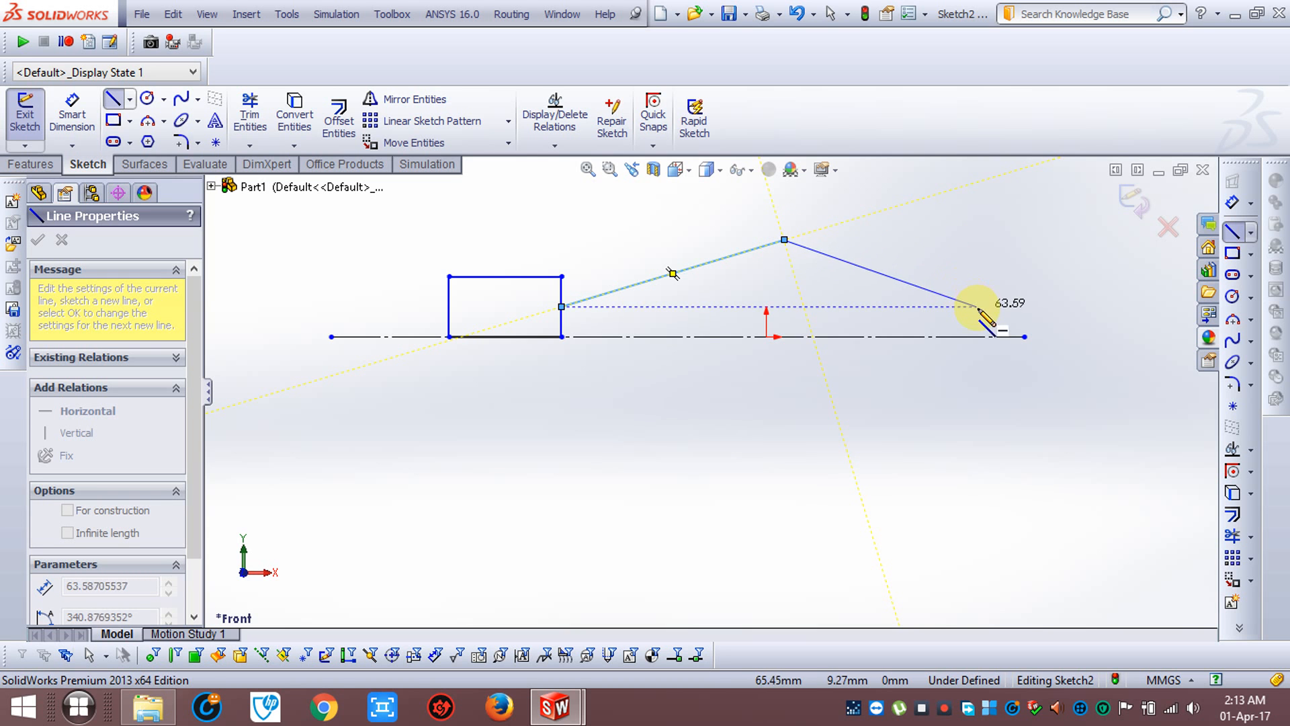
{"action": "left_click", "coordinate": [1024, 336]}
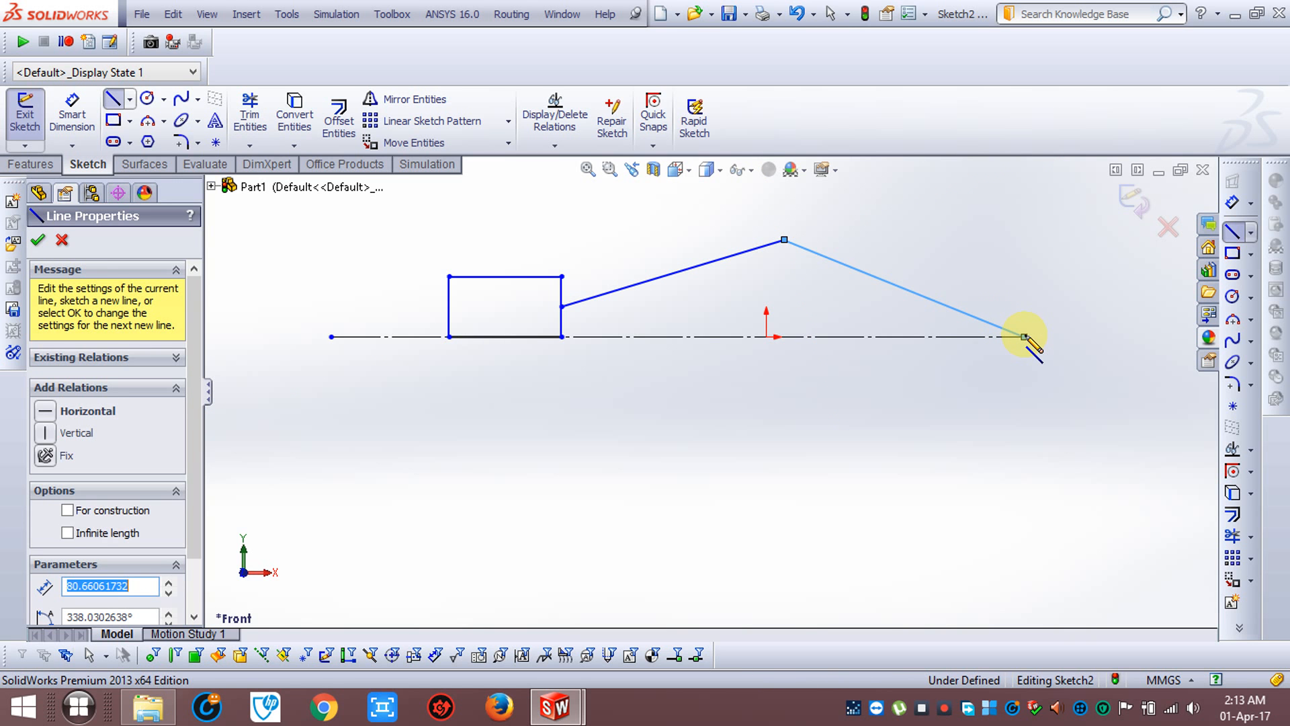
{"action": "key", "text": "Escape"}
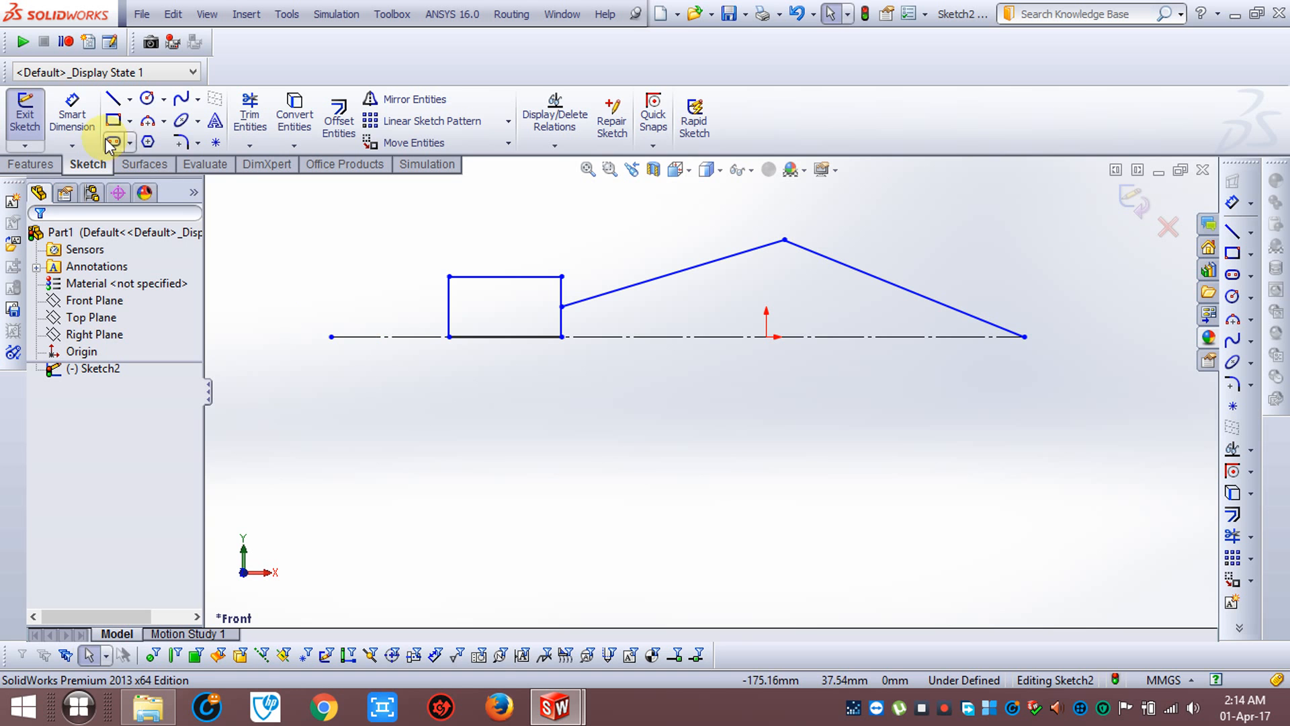
Dimension the rectangle's top edge at 35 mm and delete that dimension
{"action": "left_click", "coordinate": [71, 113]}
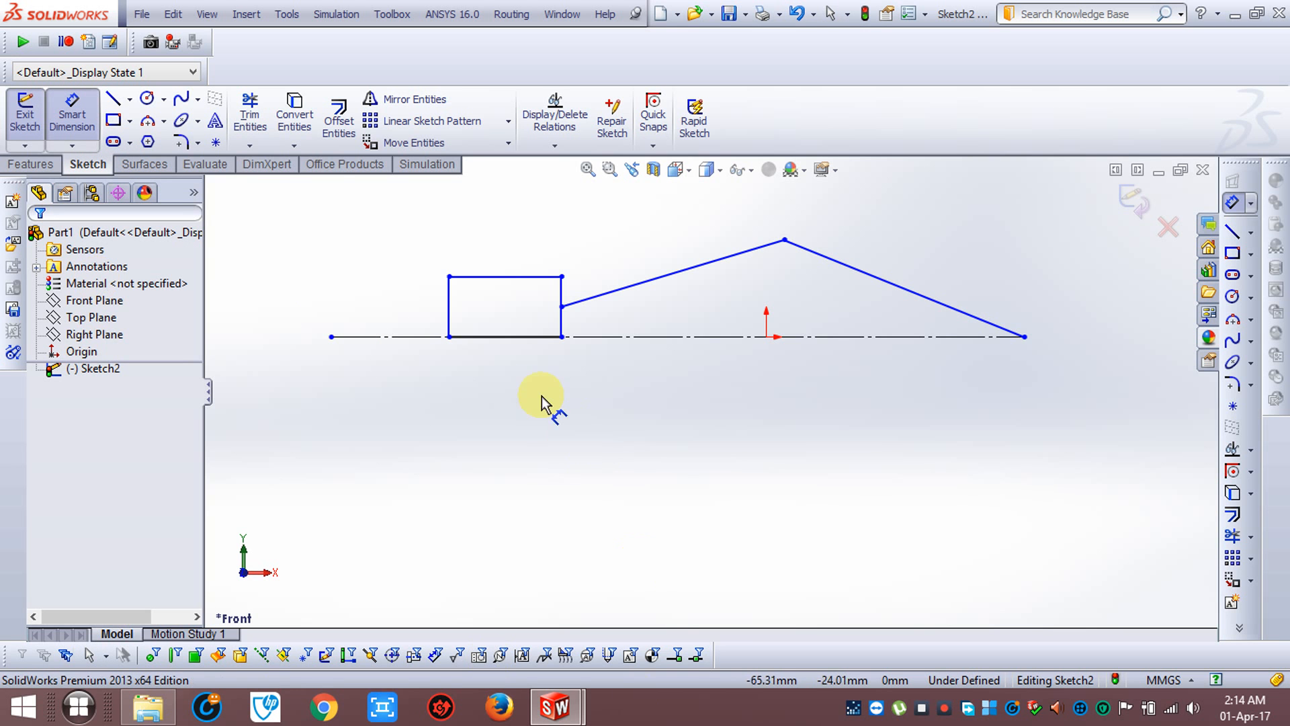
{"action": "left_click", "coordinate": [507, 276]}
{"action": "left_click", "coordinate": [369, 222]}
{"action": "type", "text": "35"}
{"action": "key", "text": "Return"}
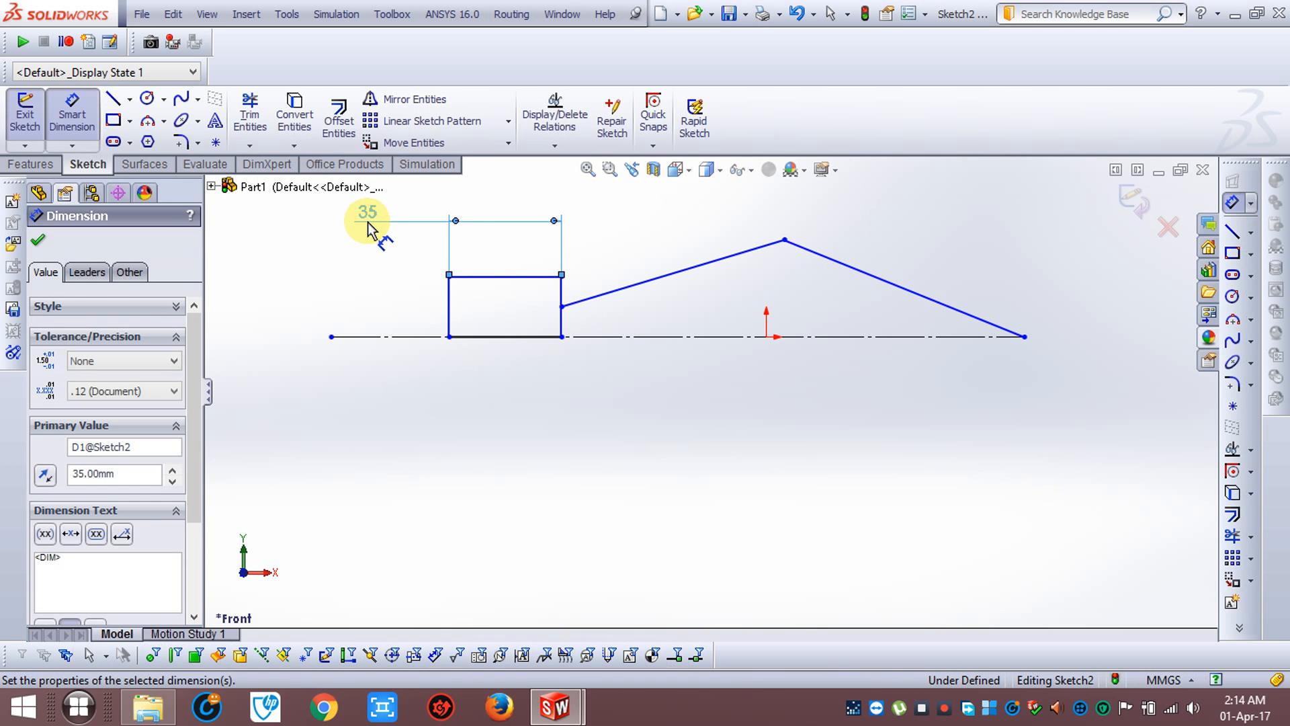
{"action": "left_click", "coordinate": [41, 244]}
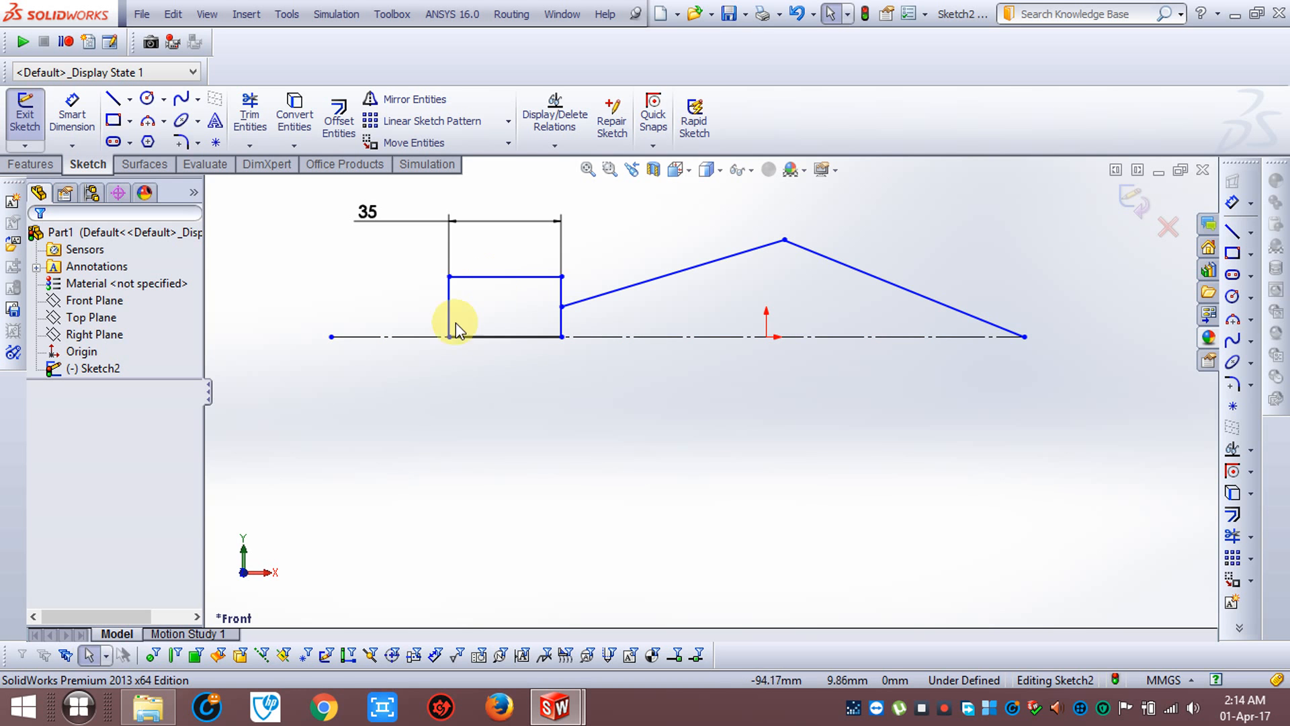
{"action": "left_click", "coordinate": [367, 212]}
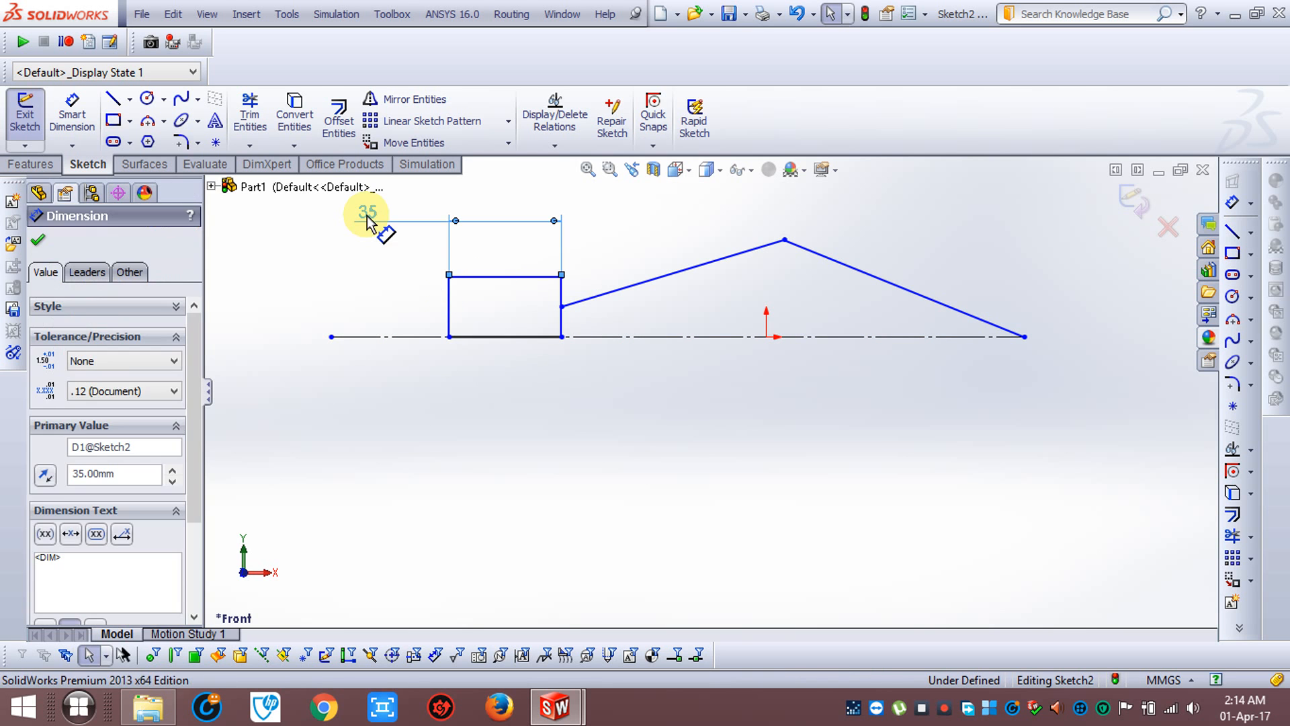
{"action": "key", "text": "Delete"}
Dimension the height of the rectangle's left edge at 18 mm
{"action": "left_click", "coordinate": [72, 113]}
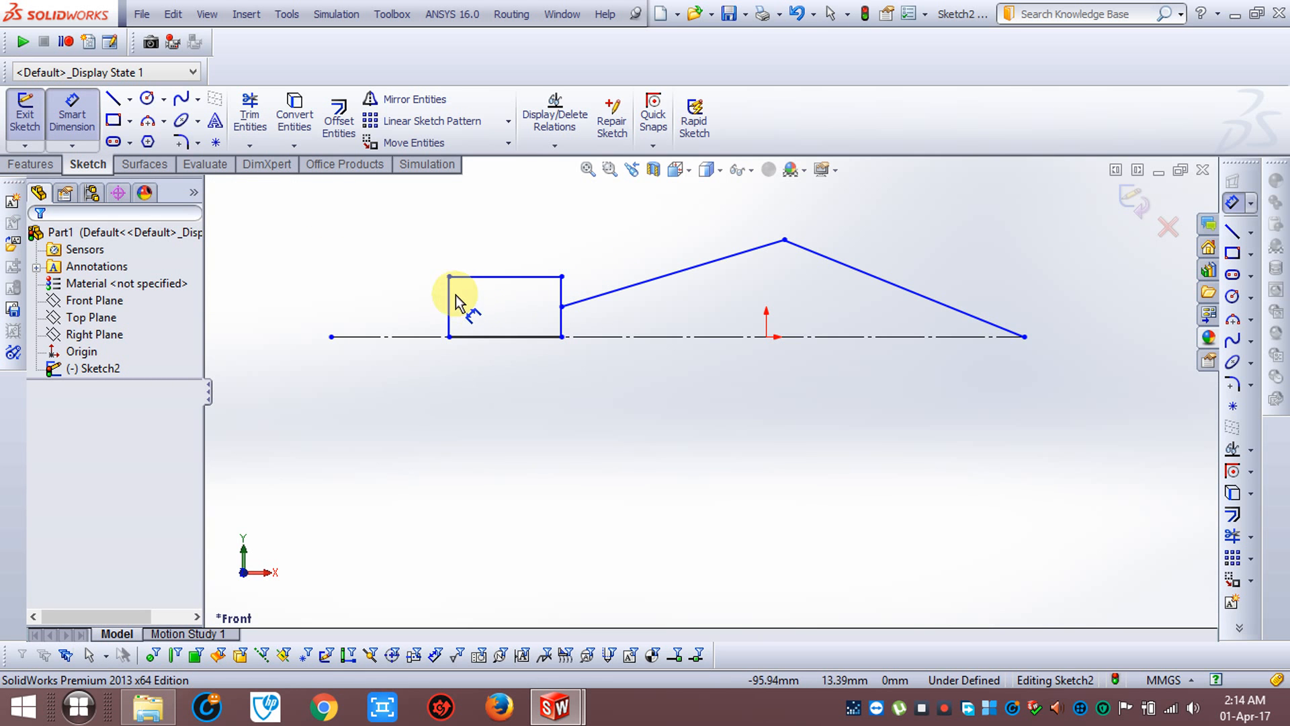
{"action": "left_click", "coordinate": [436, 296]}
{"action": "left_click", "coordinate": [346, 225]}
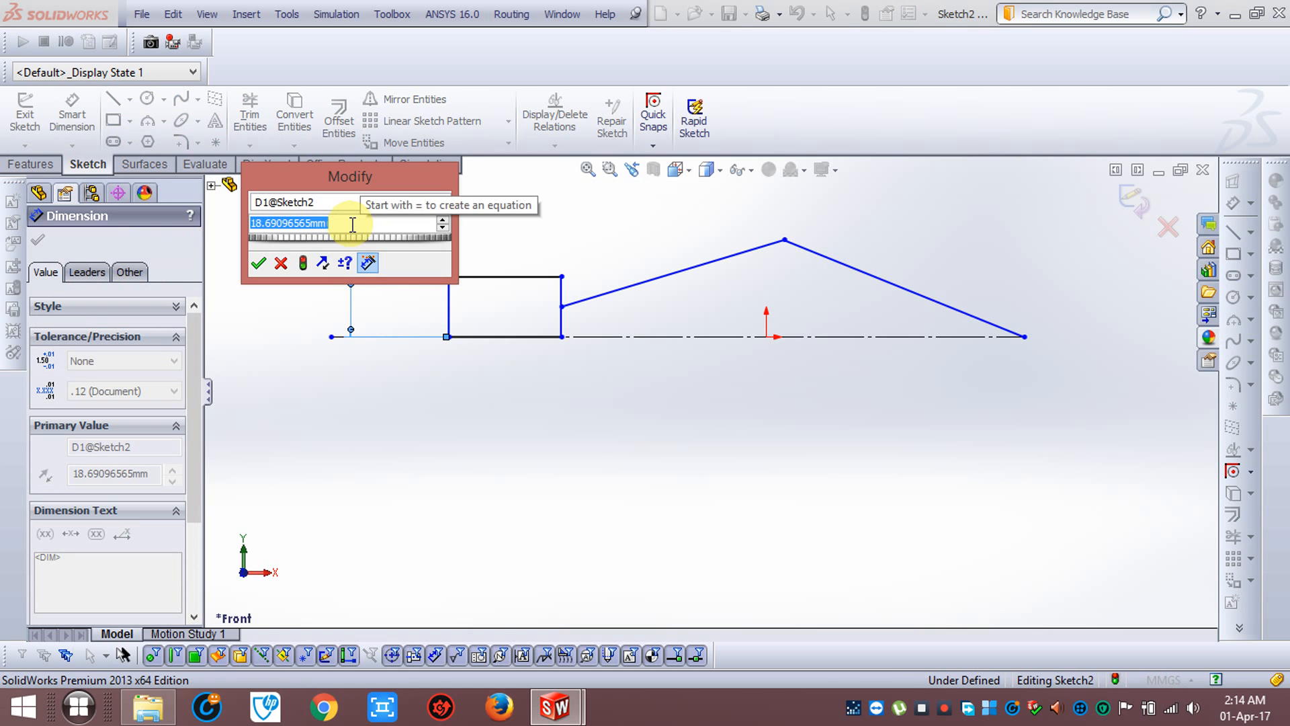
{"action": "type", "text": "18"}
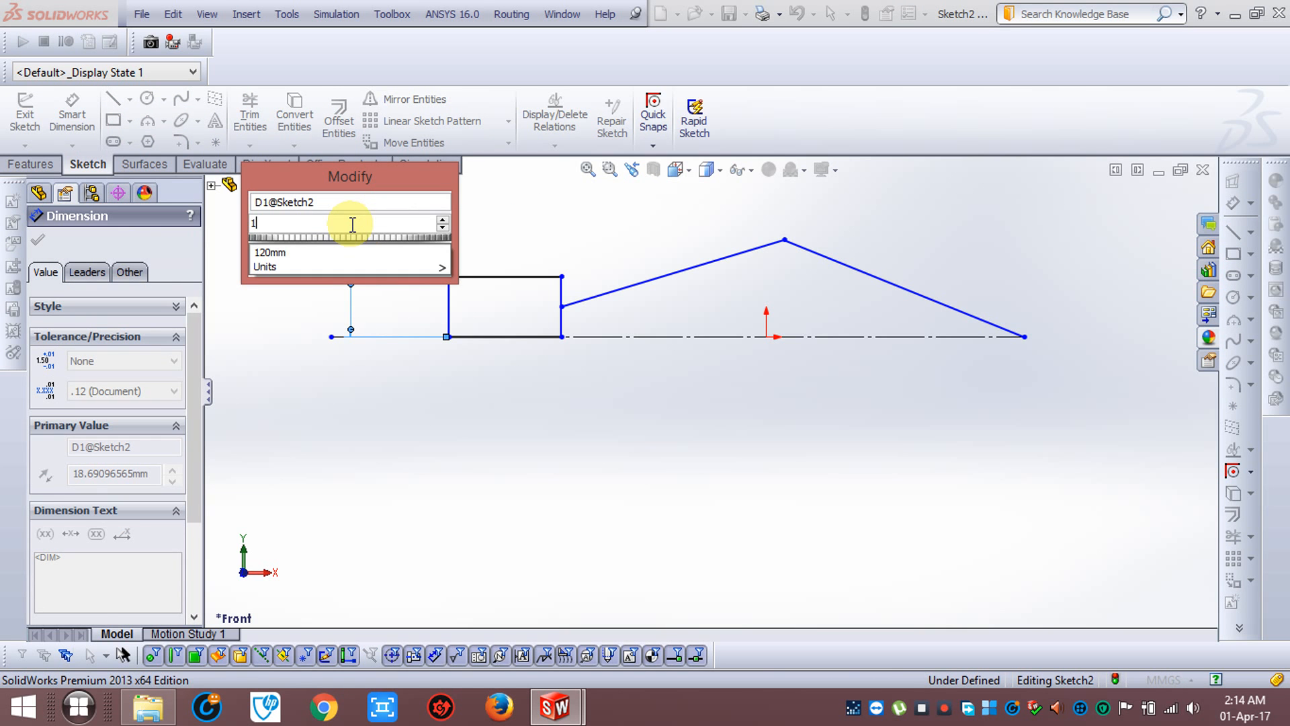
{"action": "key", "text": "Return"}
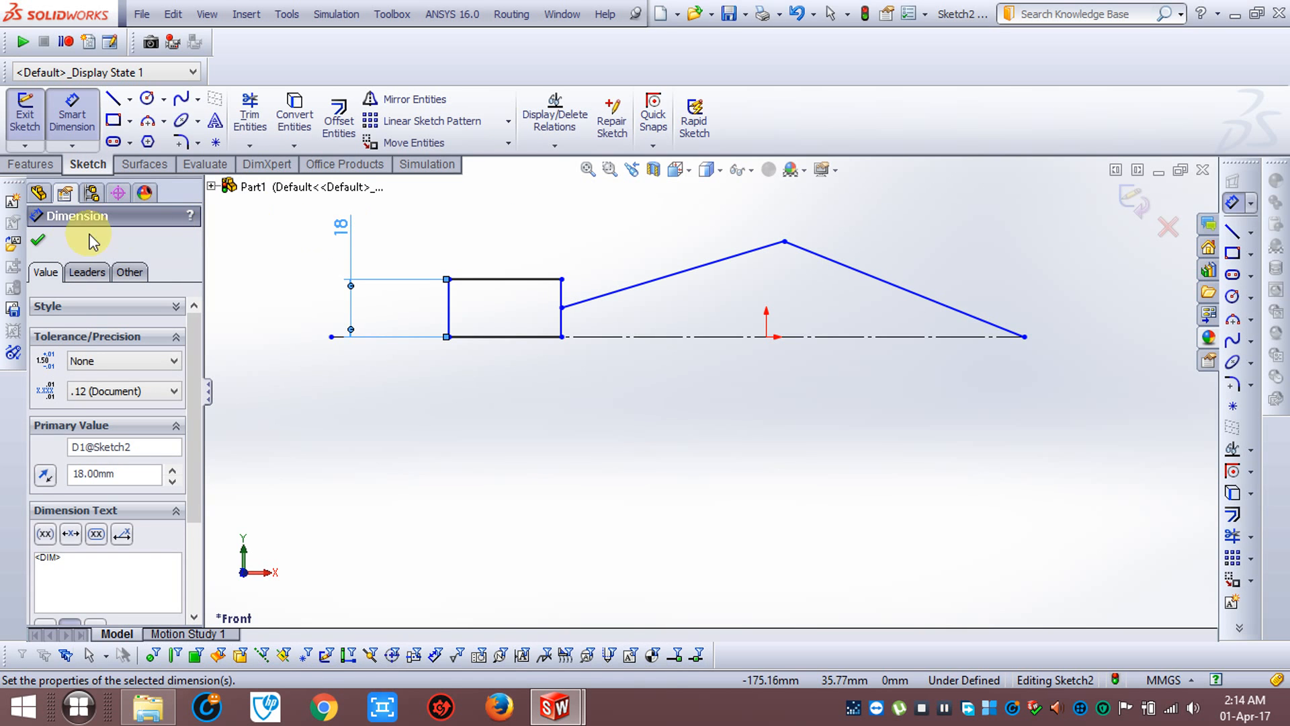
{"action": "left_click", "coordinate": [38, 240]}
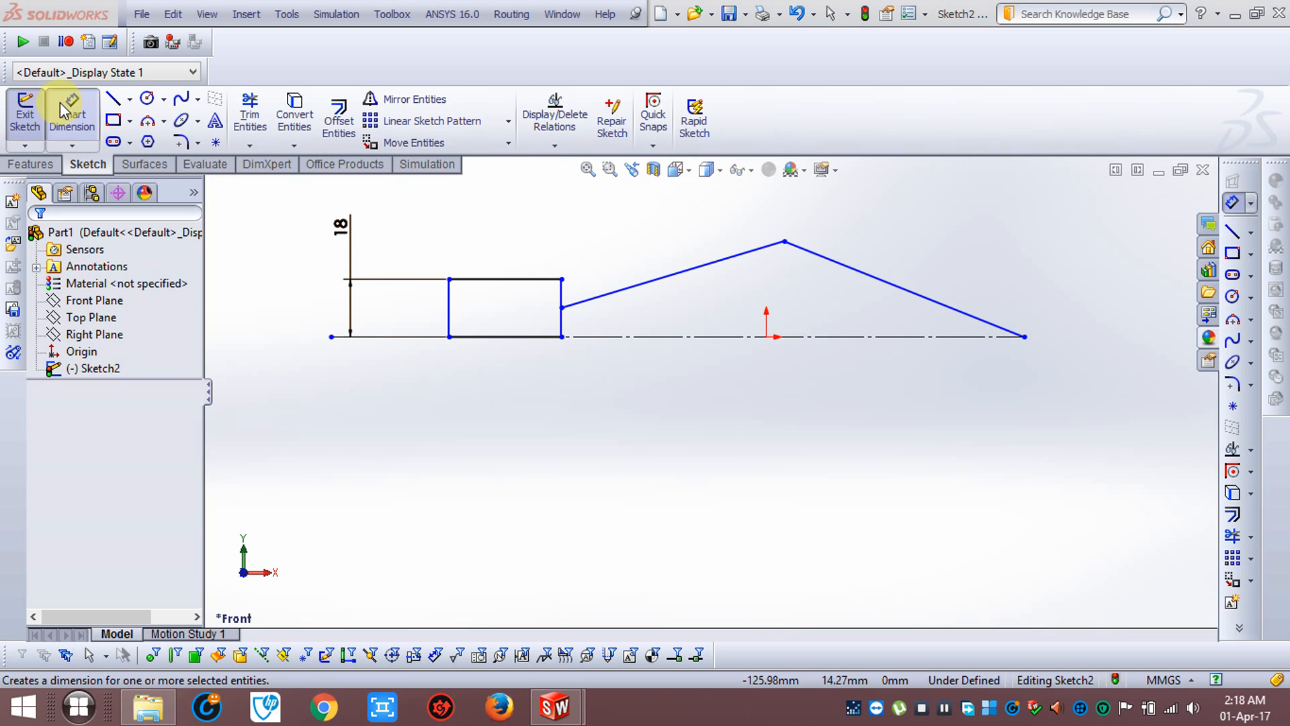
Dimension the vertical rise of the sloped line between the rectangle and the peak at 20 mm
{"action": "left_click", "coordinate": [378, 449]}
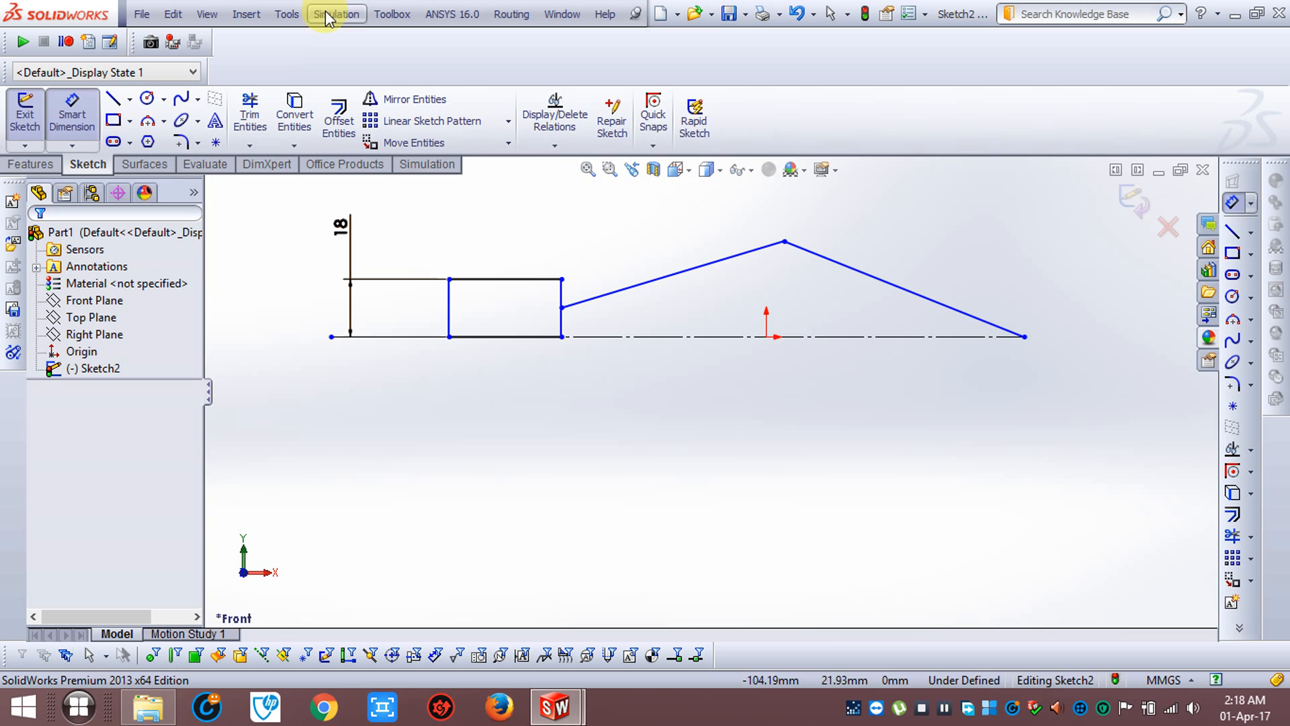
{"action": "left_click", "coordinate": [712, 267]}
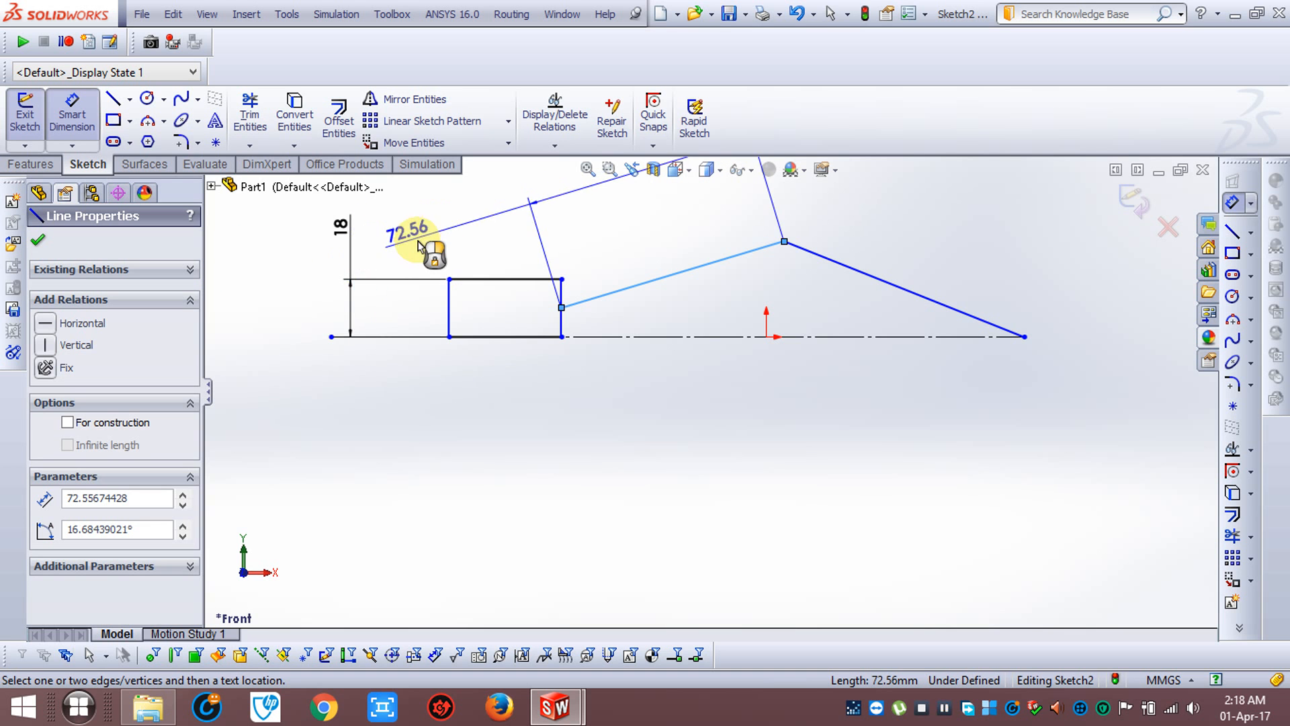
{"action": "left_click", "coordinate": [262, 276]}
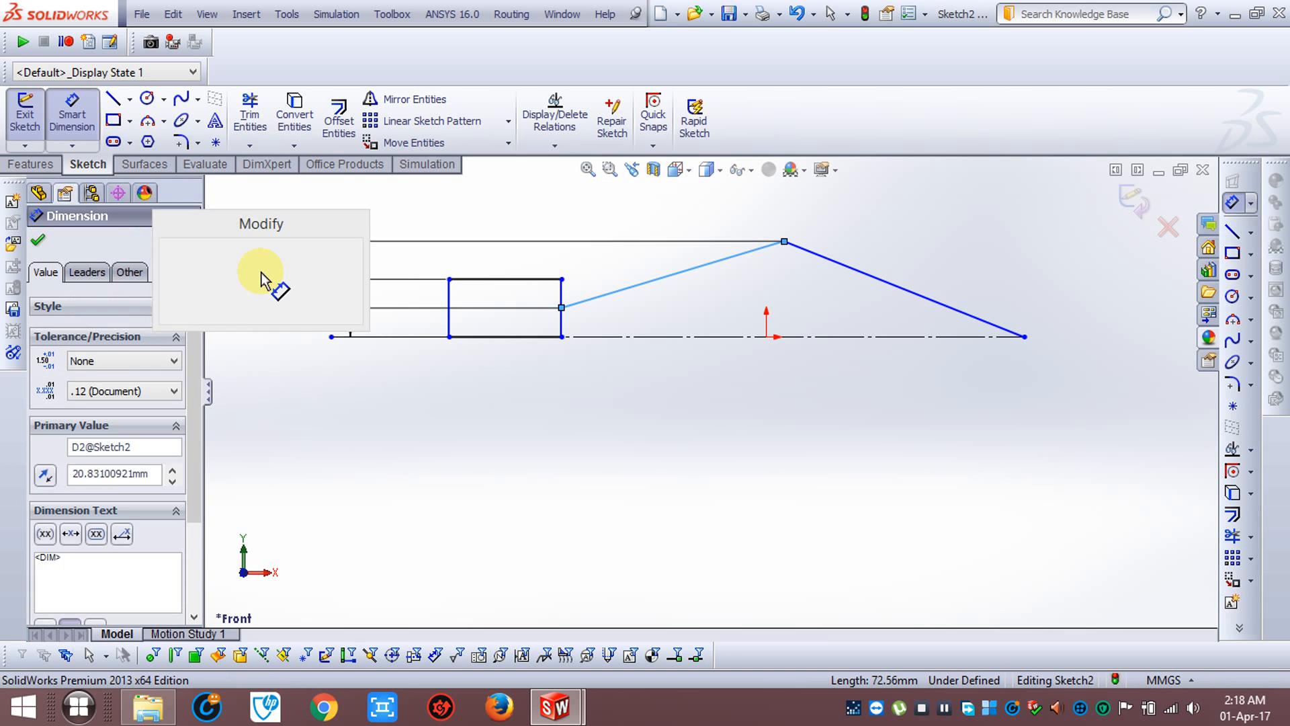
{"action": "type", "text": "20"}
{"action": "key", "text": "Return"}
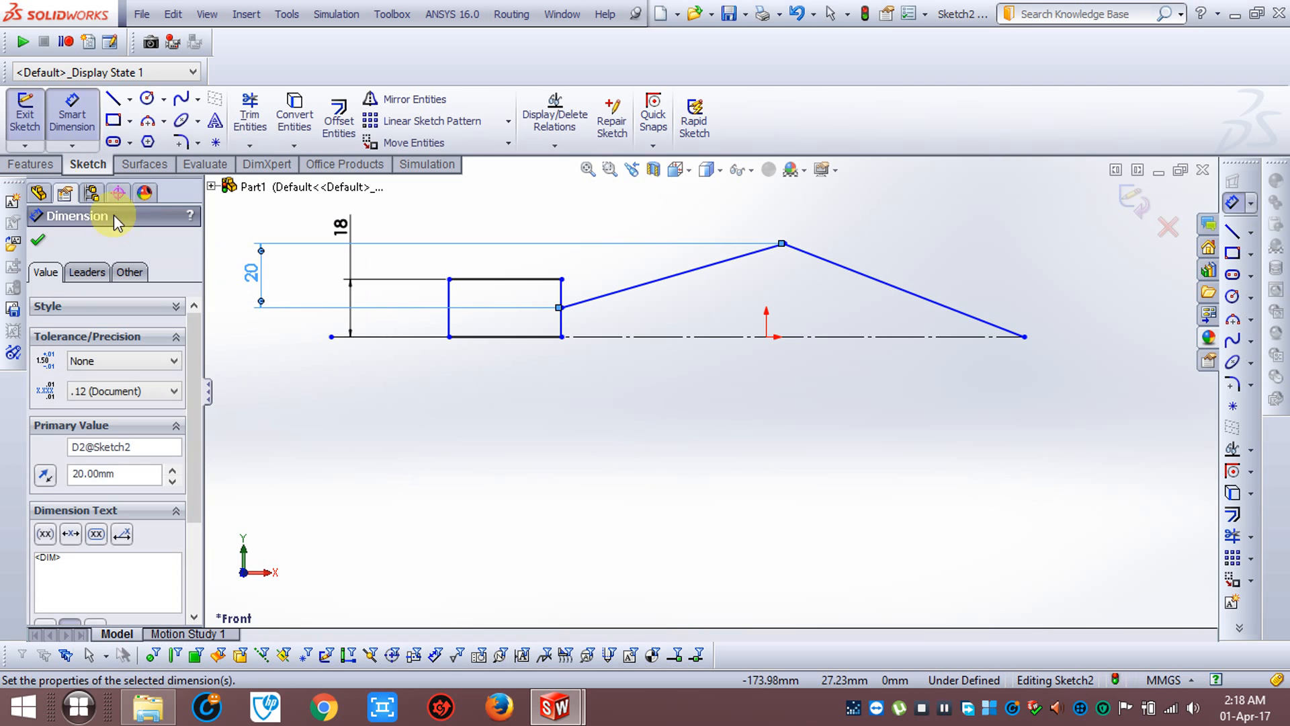
{"action": "left_click", "coordinate": [38, 239]}
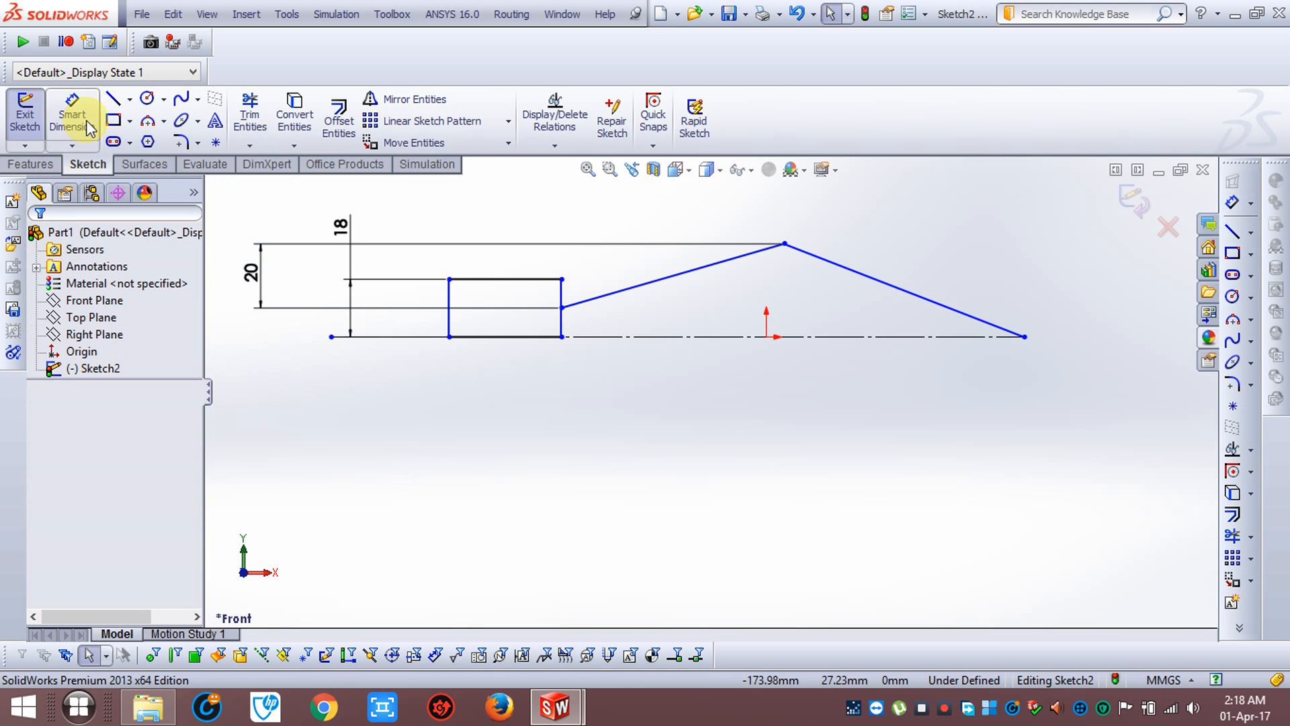
Dimension the true length of the sloped line from the peak down to the construction line at 90 mm
{"action": "left_click", "coordinate": [916, 296]}
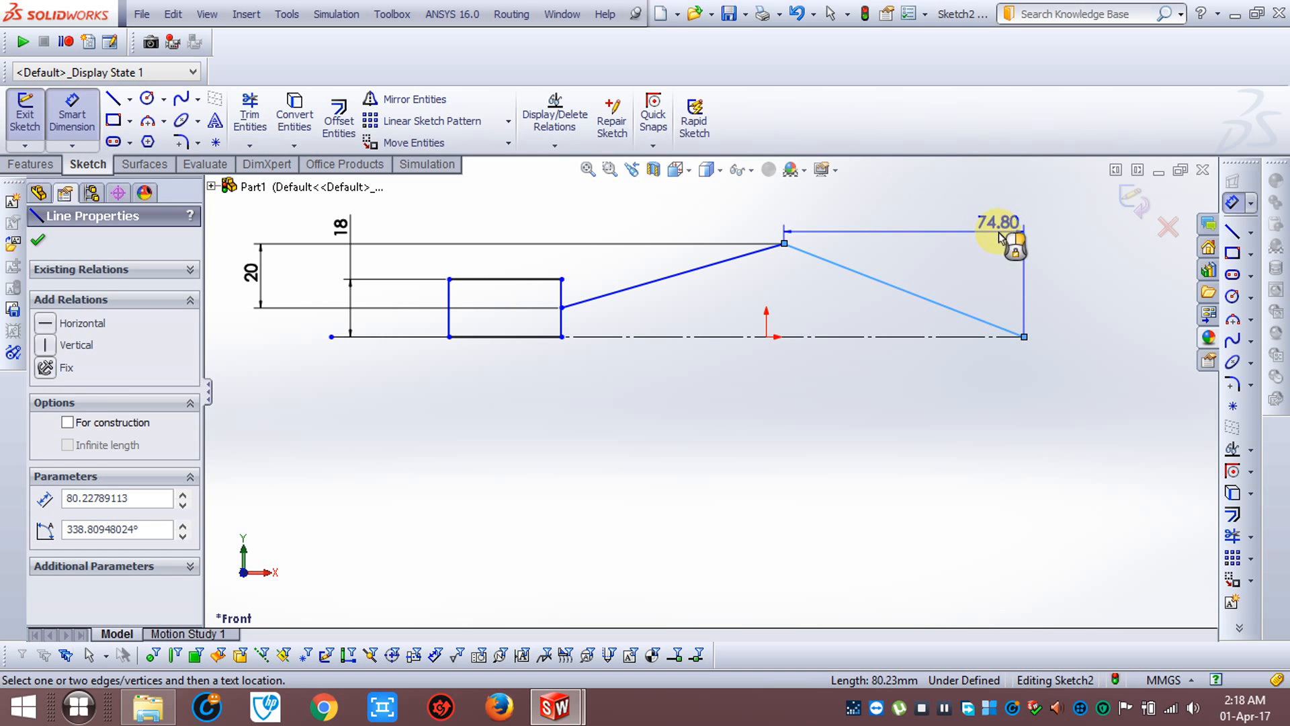
{"action": "left_click", "coordinate": [1035, 231]}
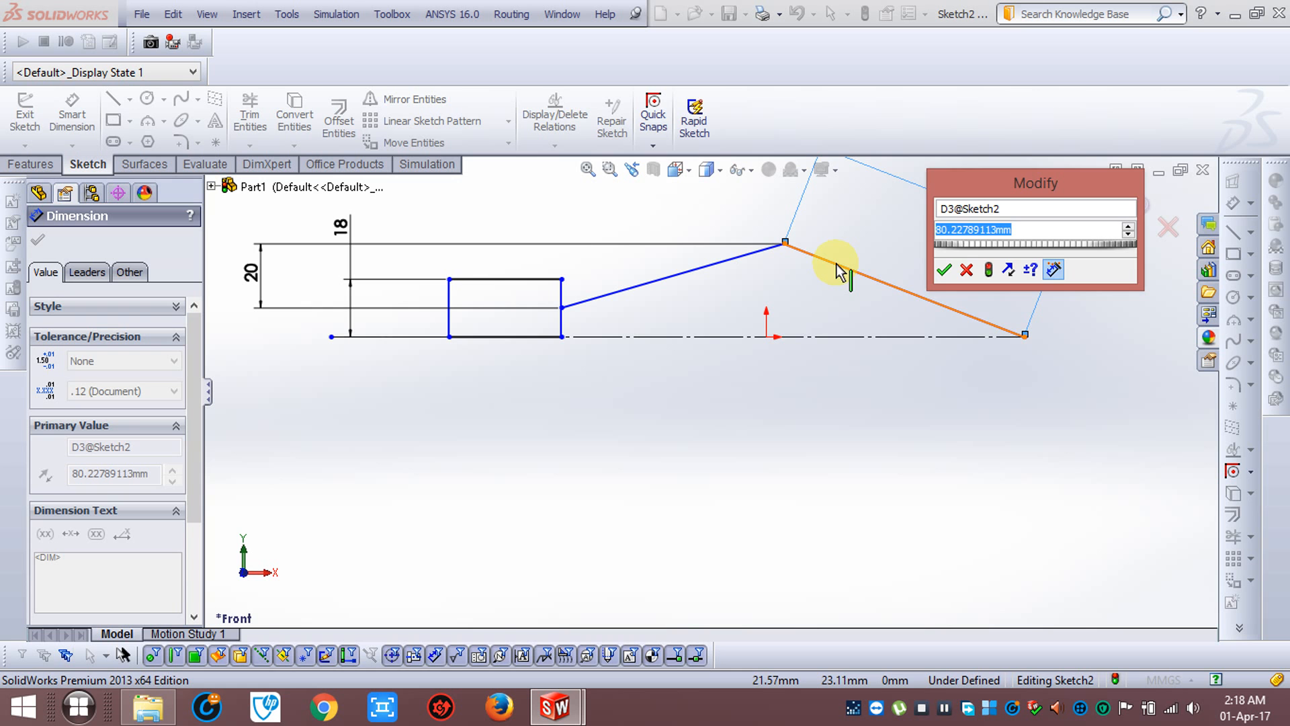
{"action": "type", "text": "90"}
{"action": "key", "text": "Return"}
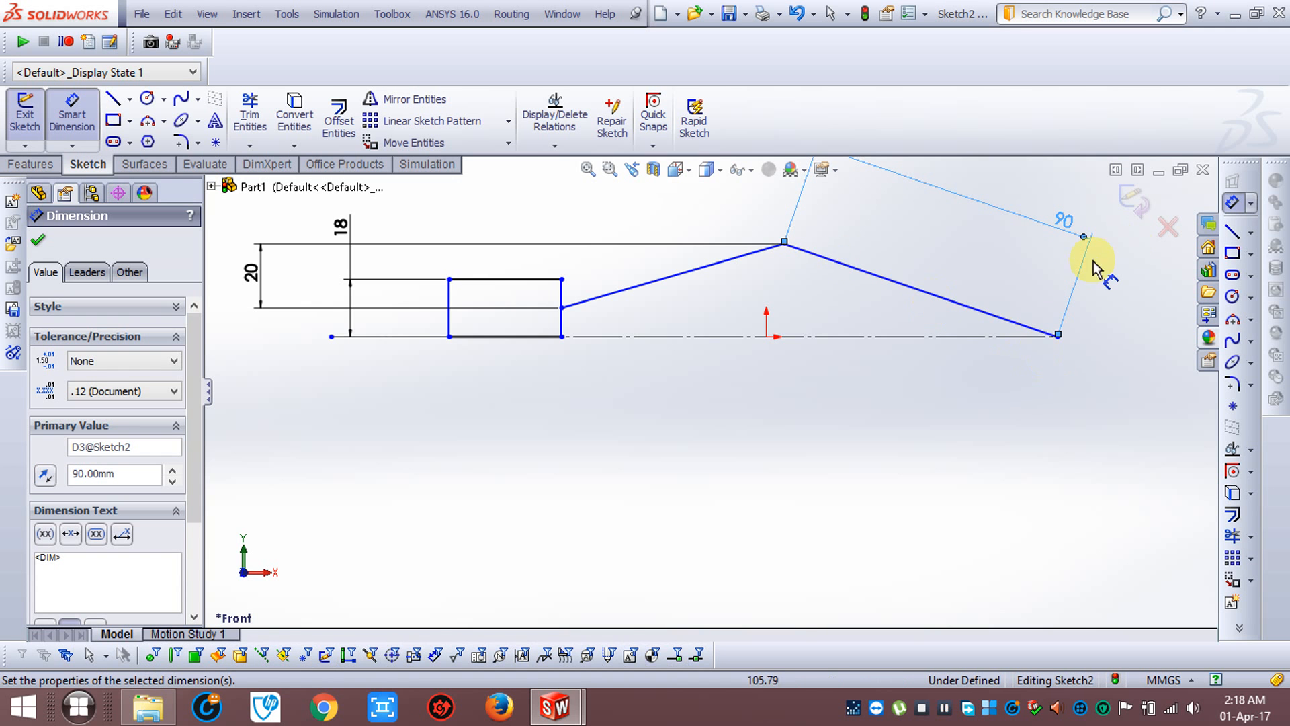
{"action": "key", "text": "f"}
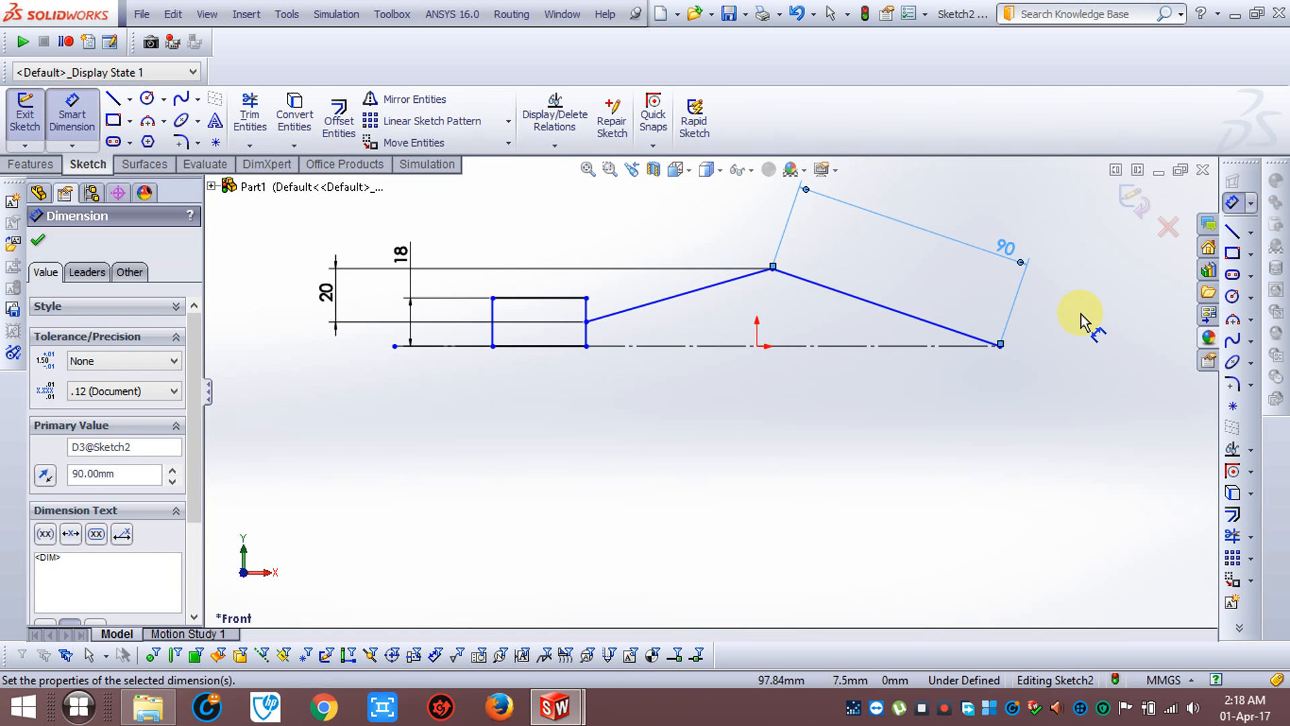
Exit the sketch and reopen it for editing
{"action": "left_click", "coordinate": [1132, 203]}
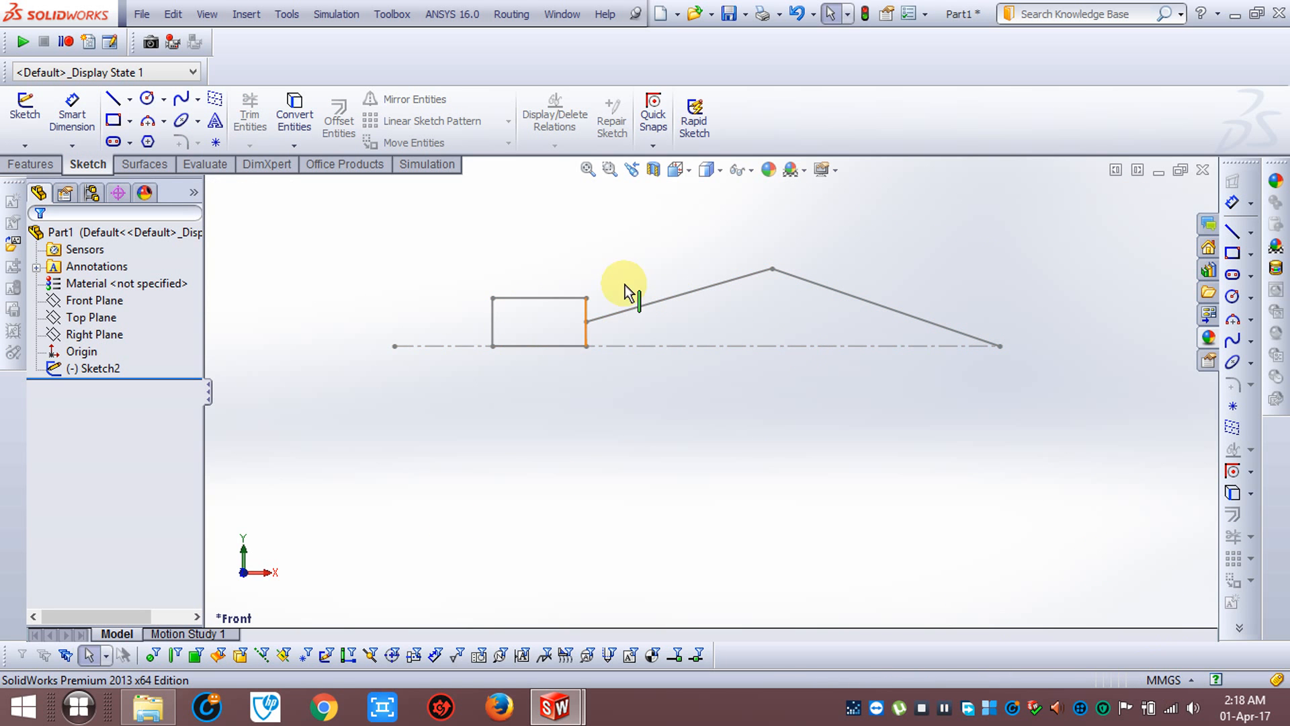
{"action": "left_click", "coordinate": [72, 368]}
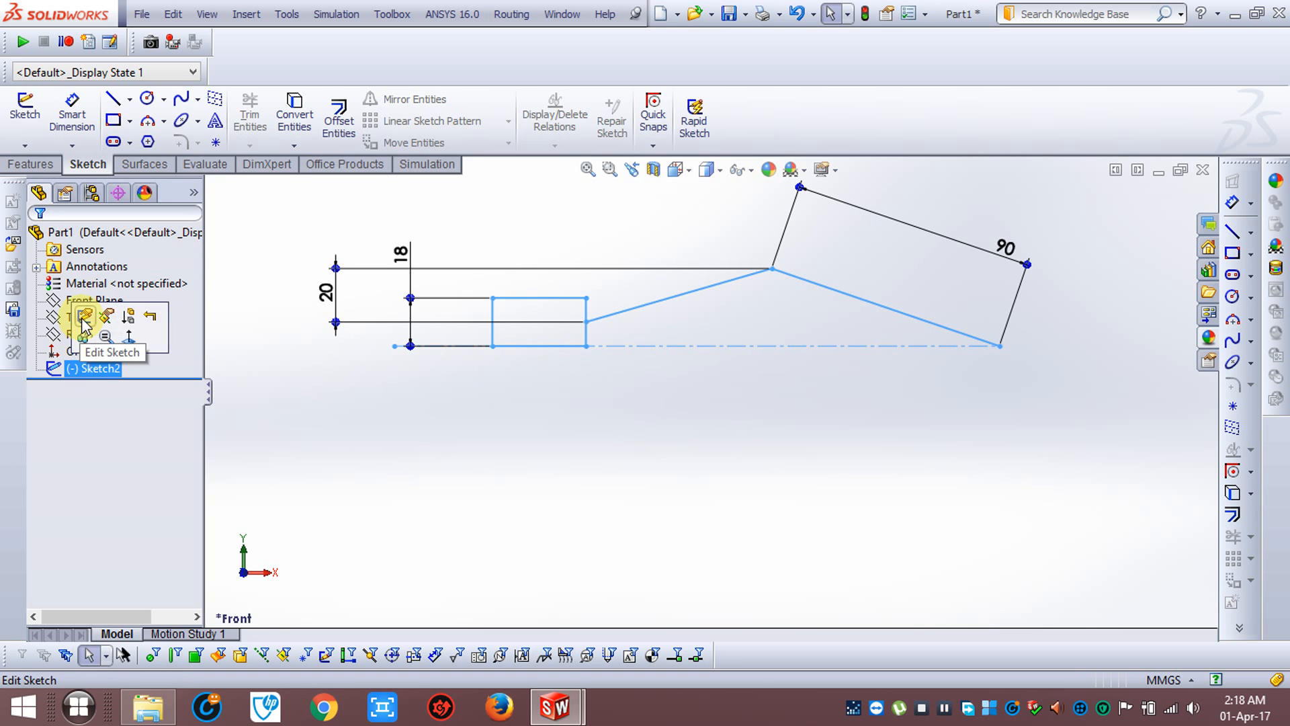
{"action": "left_click", "coordinate": [84, 321]}
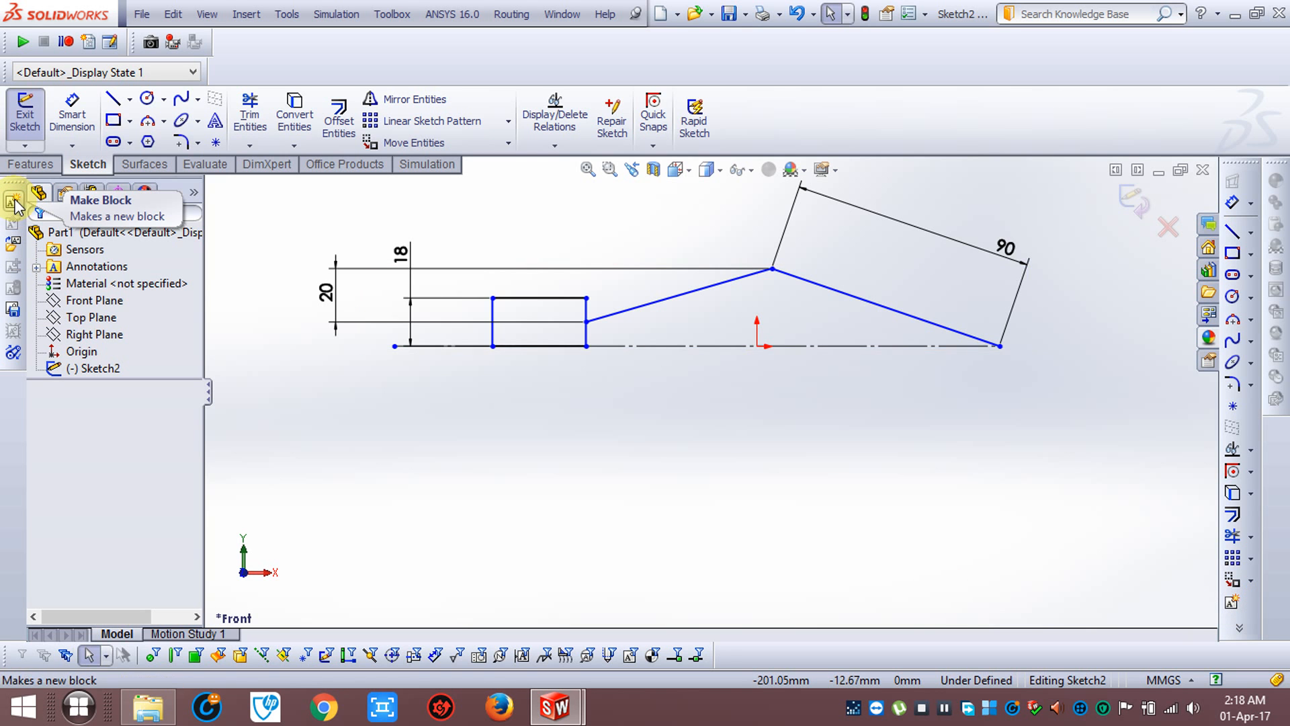
Make a sketch block from the rectangle's four edges and clear the selection
{"action": "left_click", "coordinate": [1241, 602]}
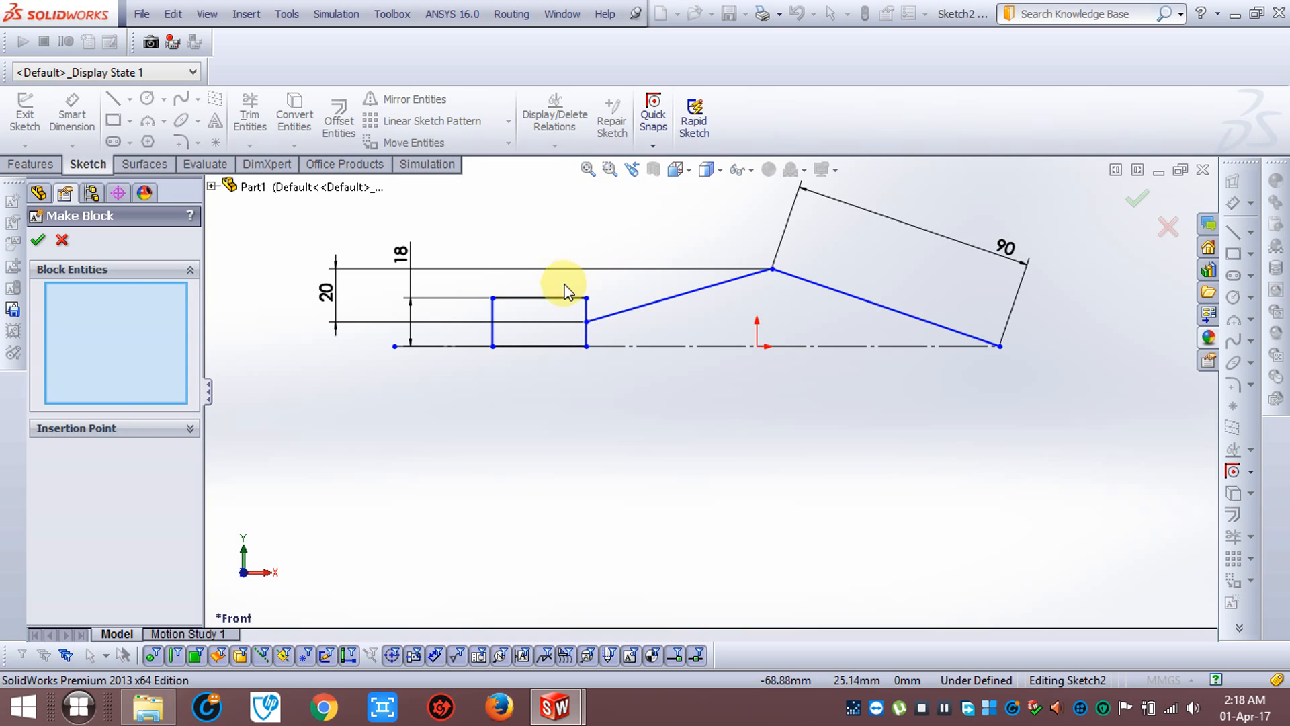
{"action": "scroll", "coordinate": [550, 296], "scroll_direction": "up", "scroll_amount": 1}
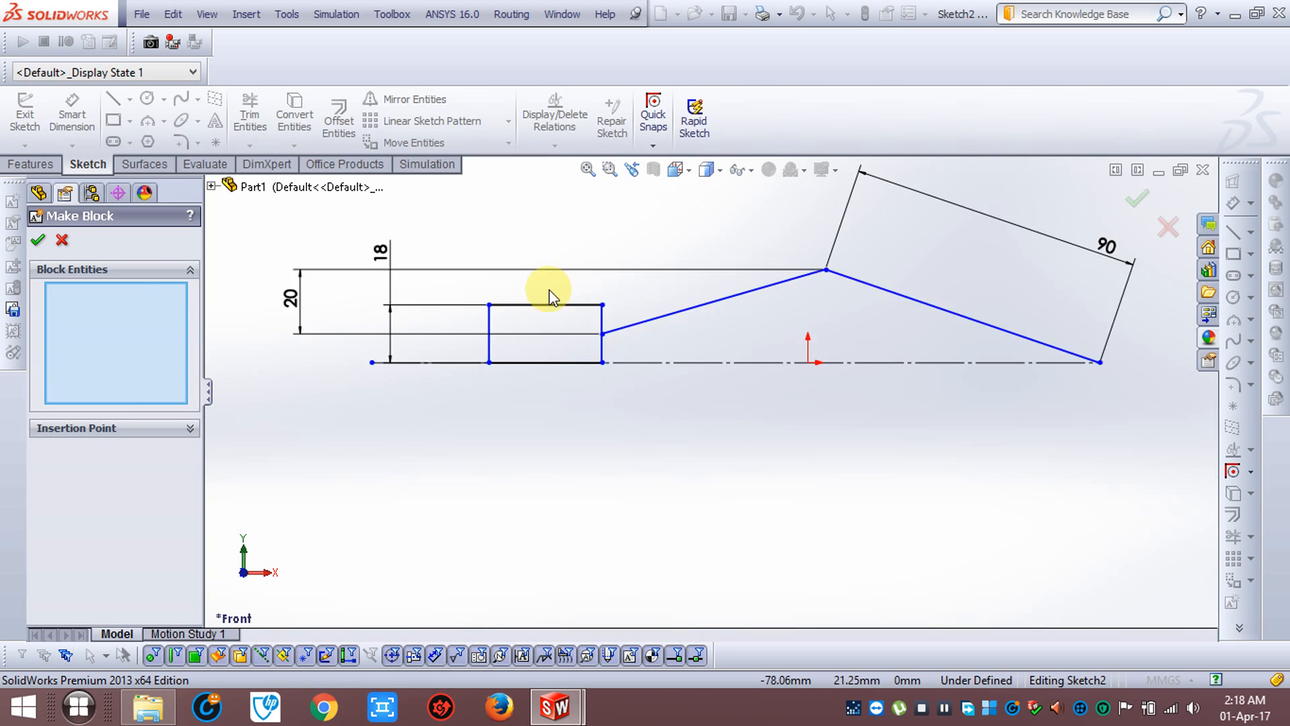
{"action": "scroll", "coordinate": [549, 296], "scroll_direction": "up", "scroll_amount": 2}
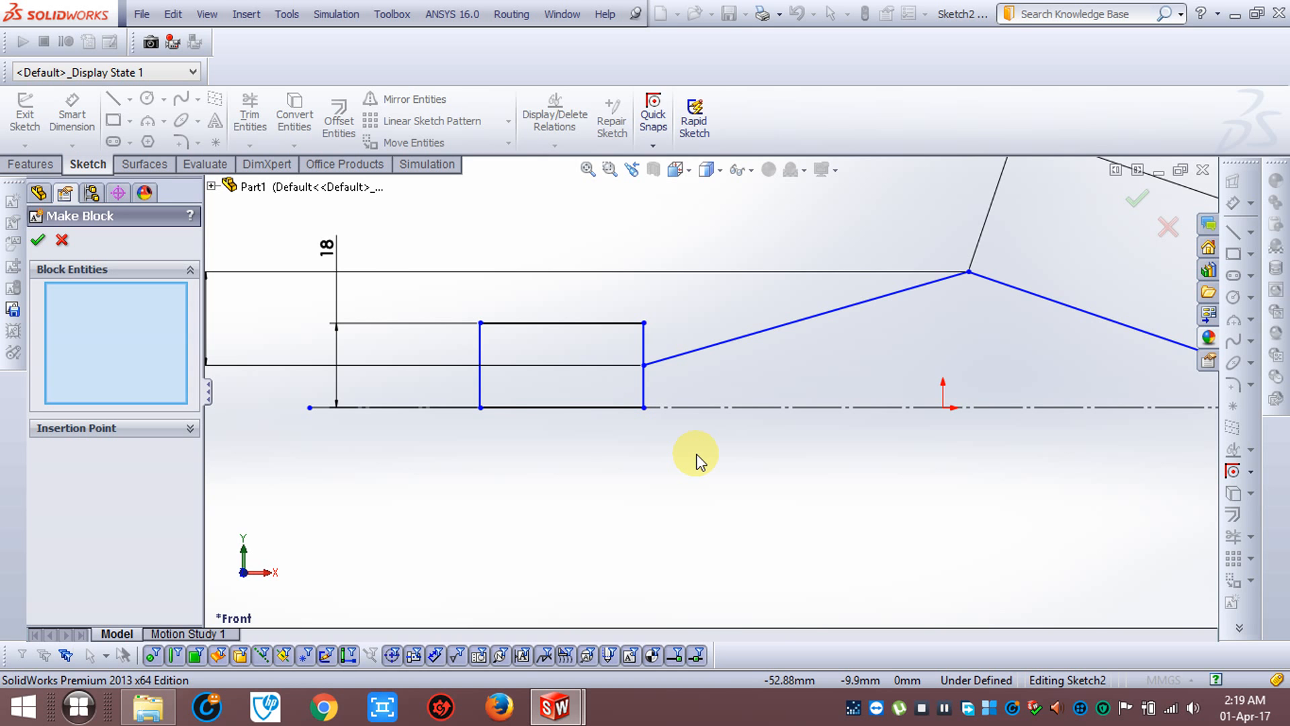
{"action": "scroll", "coordinate": [696, 454], "scroll_direction": "up", "scroll_amount": 1}
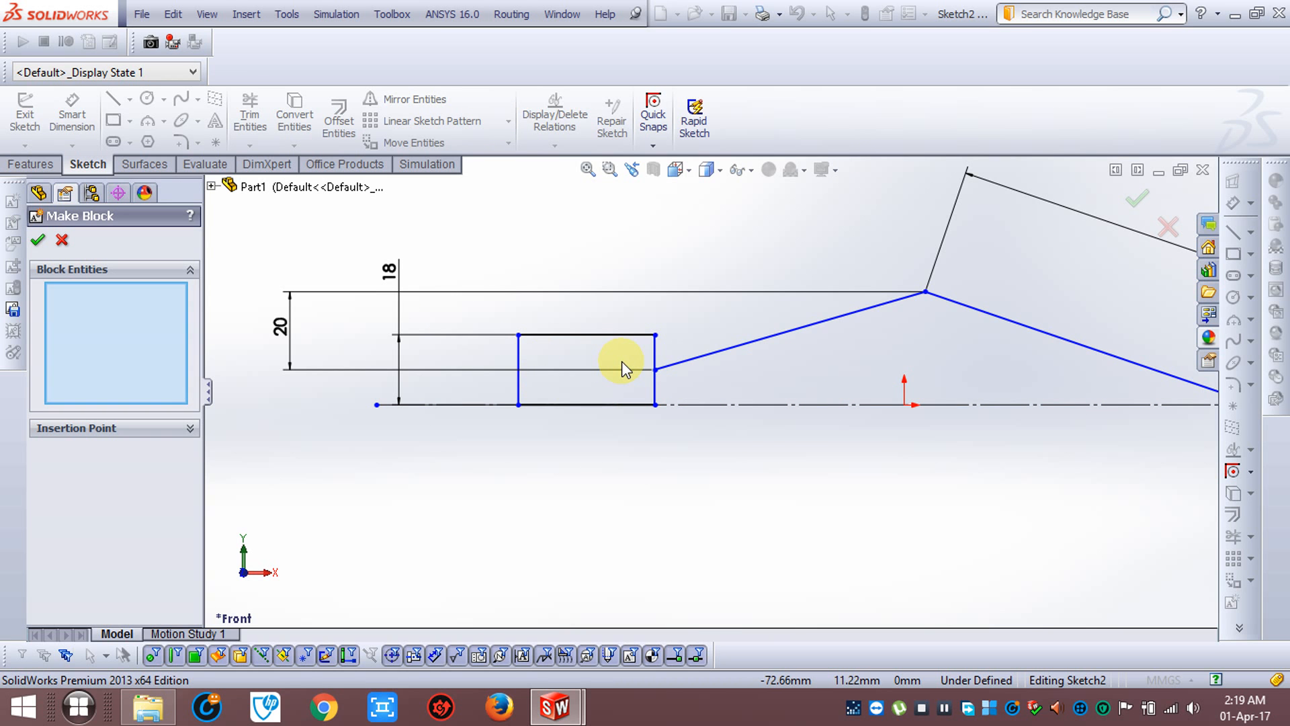
{"action": "left_click", "coordinate": [598, 335]}
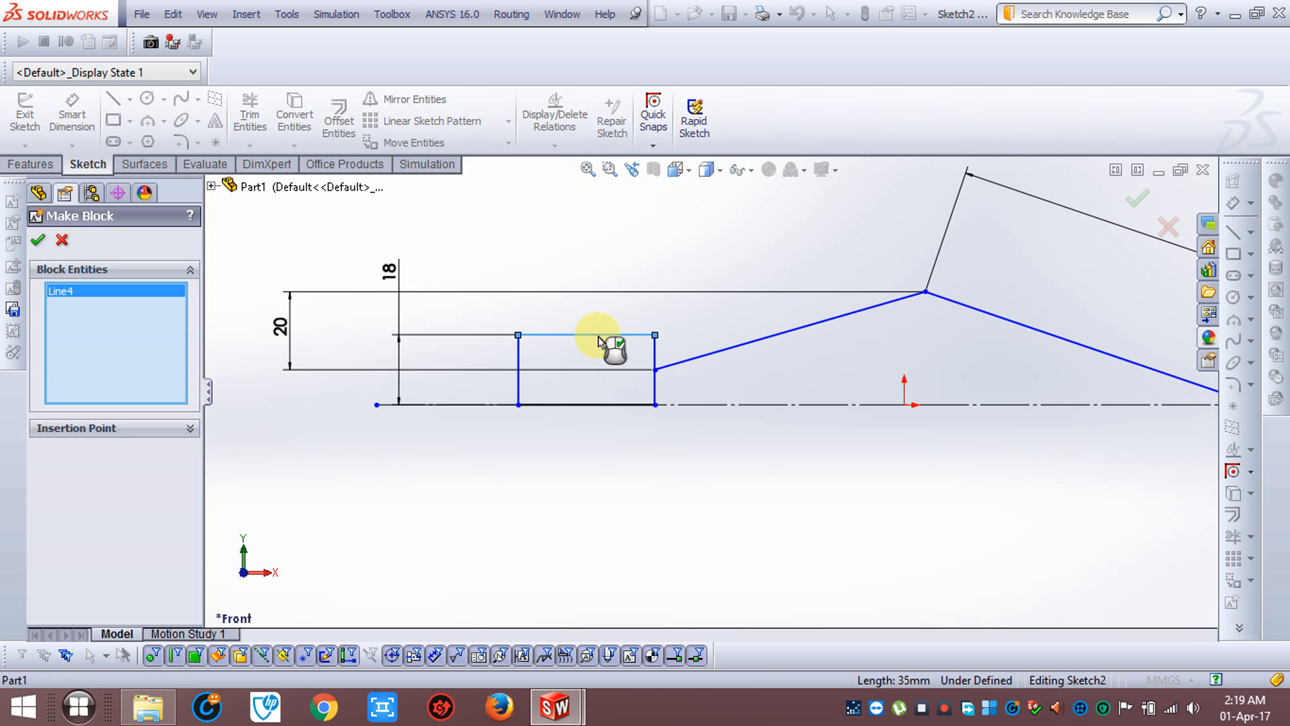
{"action": "left_click", "coordinate": [522, 357]}
{"action": "left_click", "coordinate": [572, 406]}
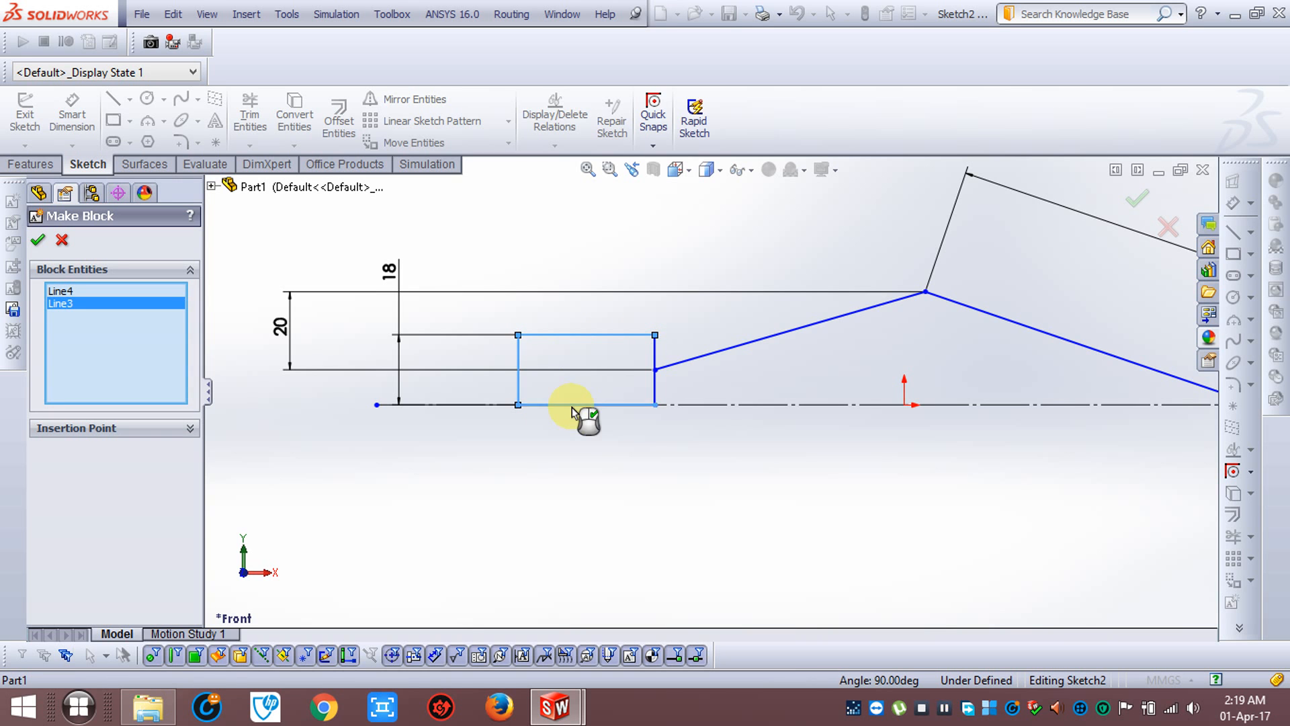
{"action": "left_click", "coordinate": [654, 390]}
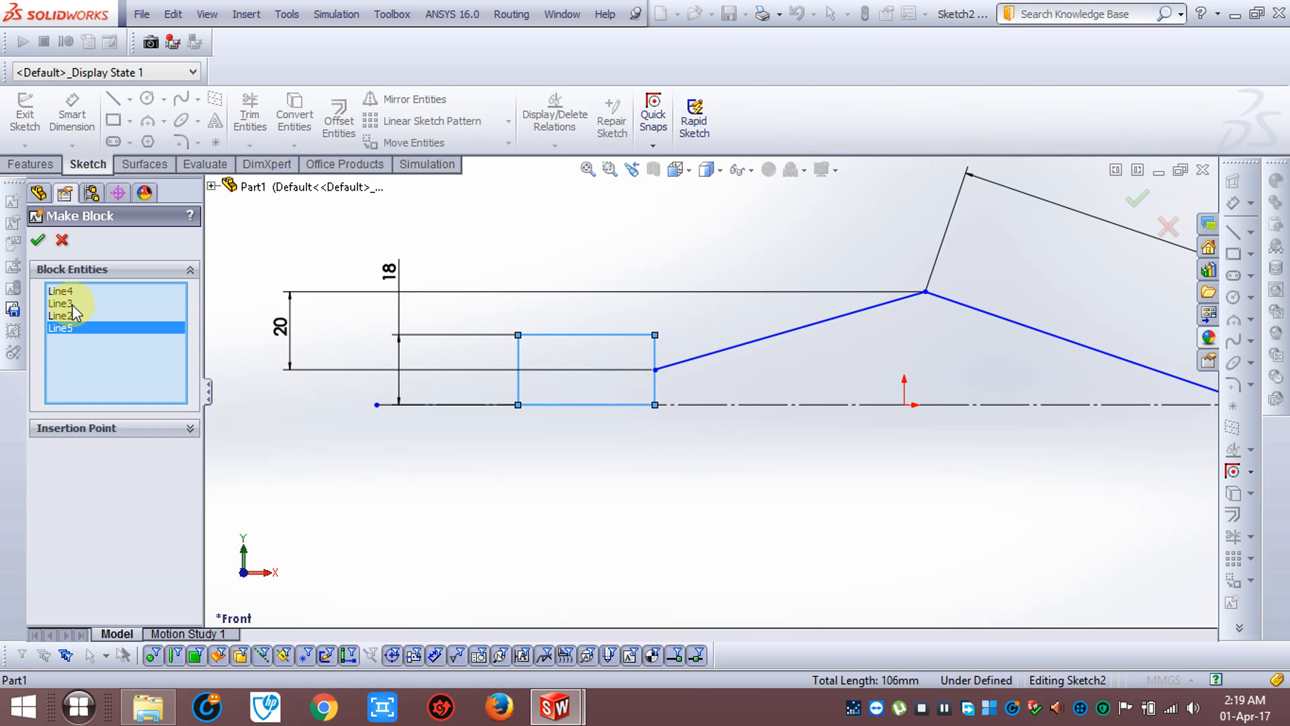
{"action": "left_click", "coordinate": [39, 244]}
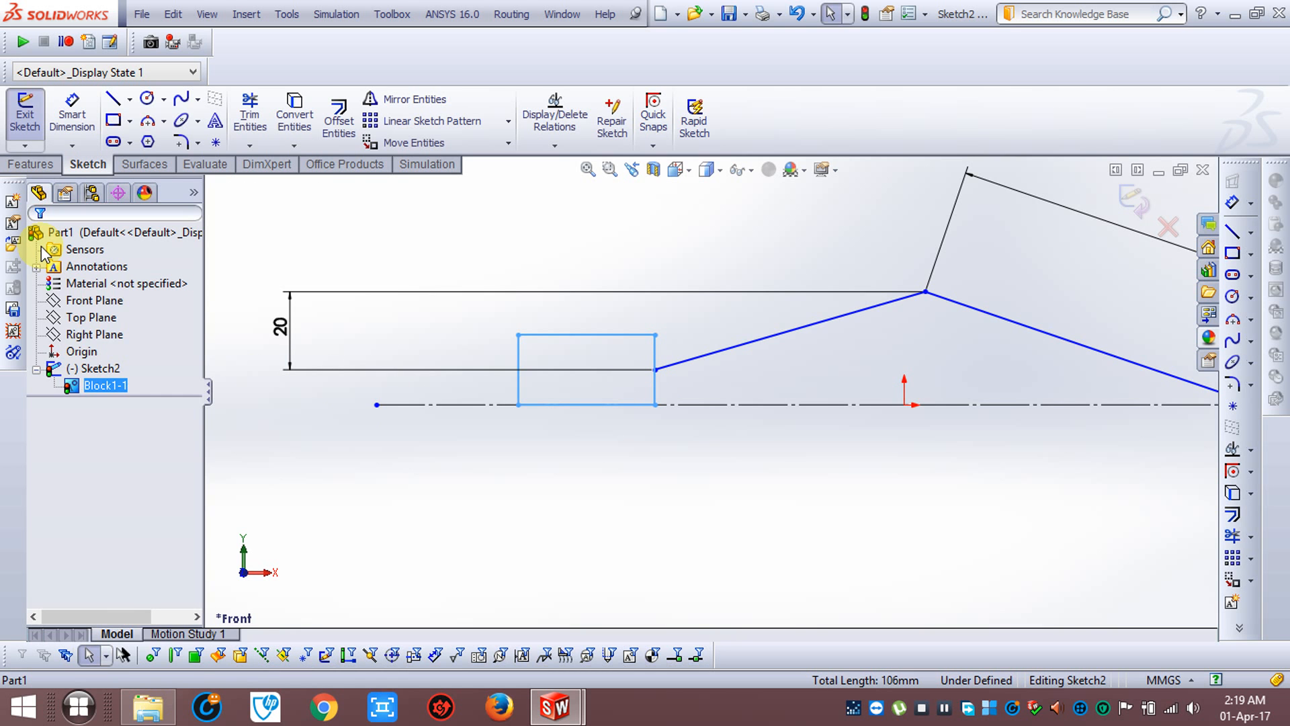
{"action": "left_click", "coordinate": [388, 404]}
{"action": "left_click", "coordinate": [435, 477]}
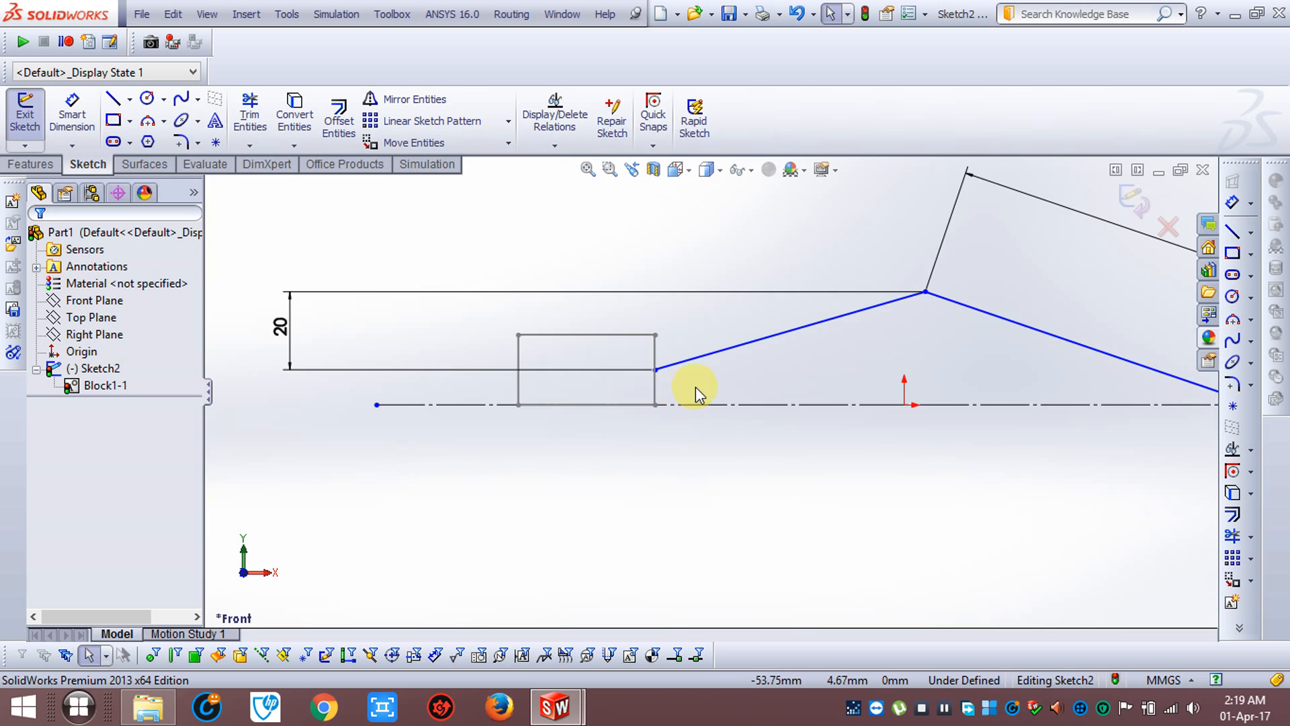
Make a second sketch block from the sloped line between the rectangle and the peak
{"action": "scroll", "coordinate": [696, 385], "scroll_direction": "up", "scroll_amount": 1}
{"action": "scroll", "coordinate": [685, 383], "scroll_direction": "down", "scroll_amount": 2}
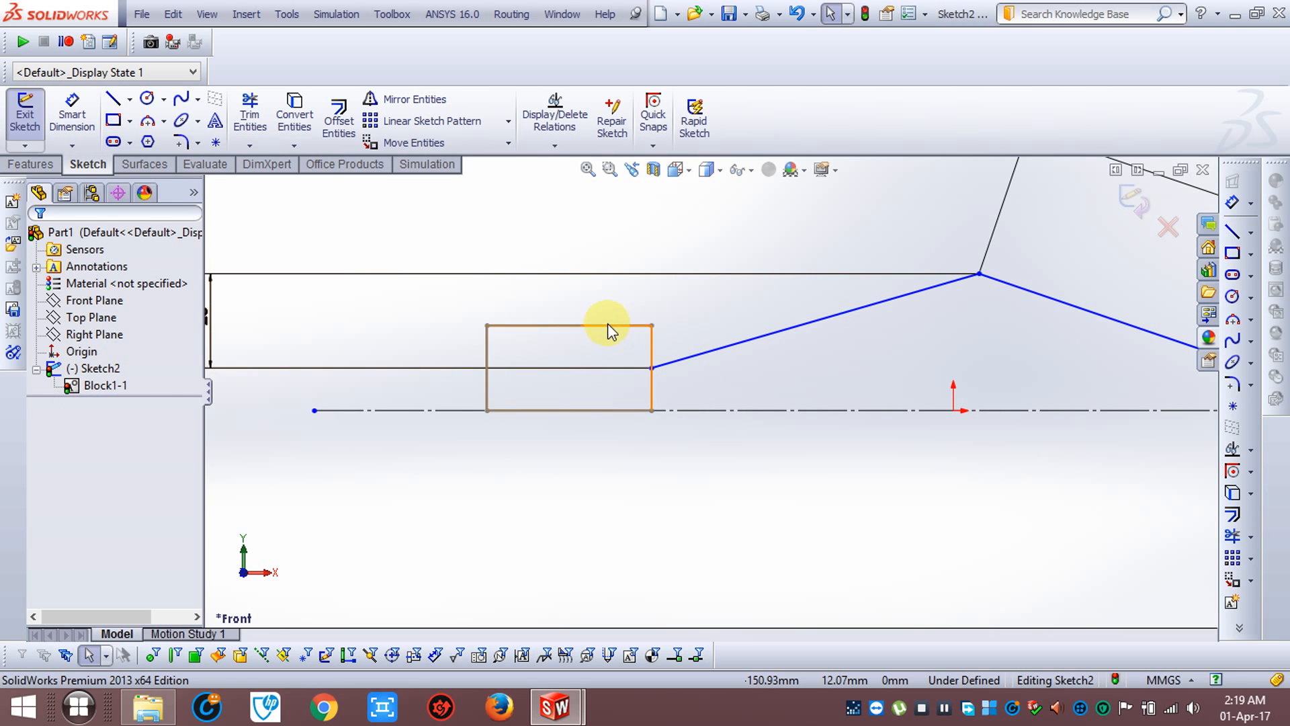
{"action": "left_click", "coordinate": [1233, 603]}
{"action": "scroll", "coordinate": [628, 321], "scroll_direction": "up", "scroll_amount": 2}
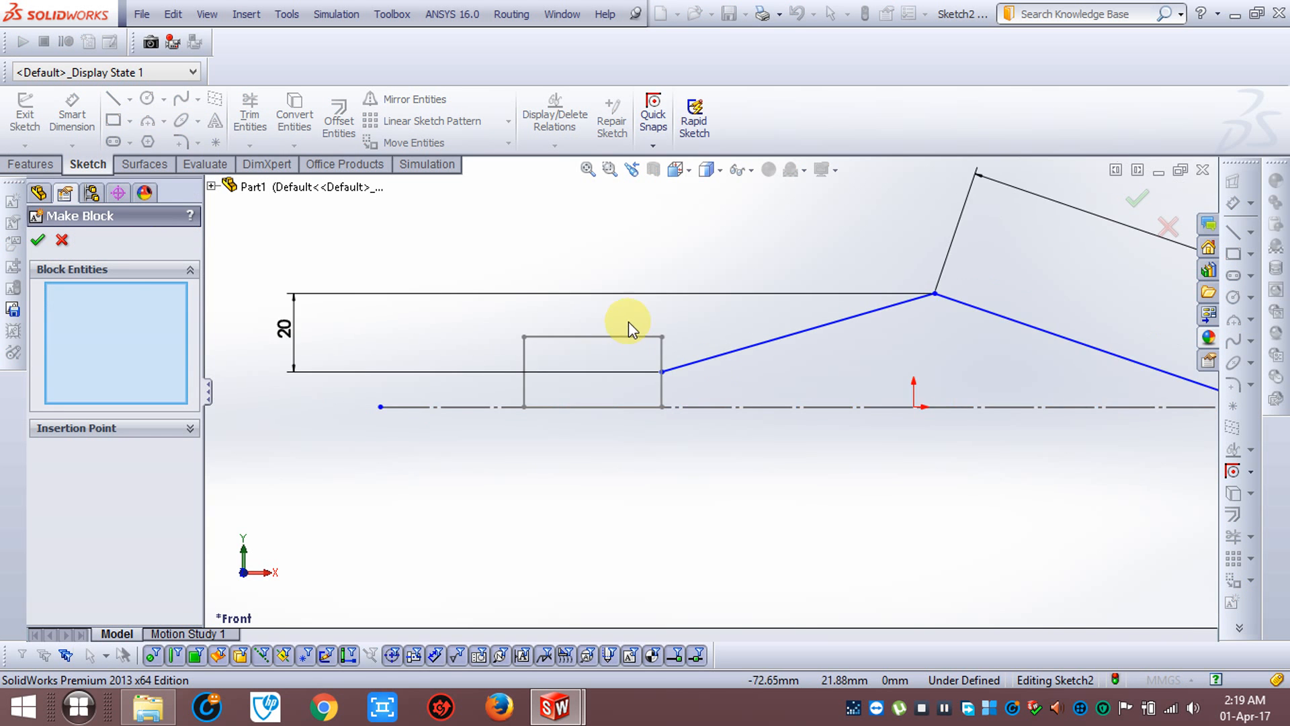
{"action": "scroll", "coordinate": [821, 359], "scroll_direction": "down", "scroll_amount": 1}
{"action": "left_click", "coordinate": [772, 342]}
{"action": "left_click", "coordinate": [38, 242]}
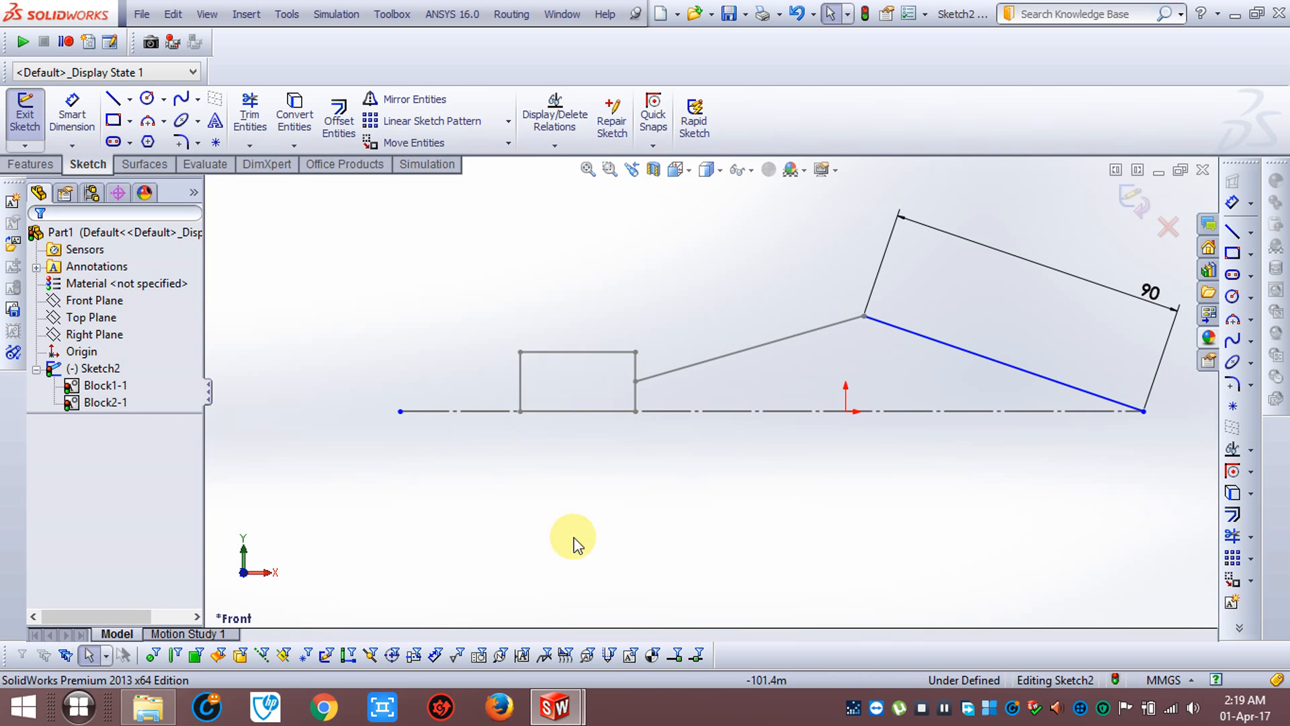
Make a third sketch block from the 90 mm sloped line
{"action": "left_click", "coordinate": [1233, 603]}
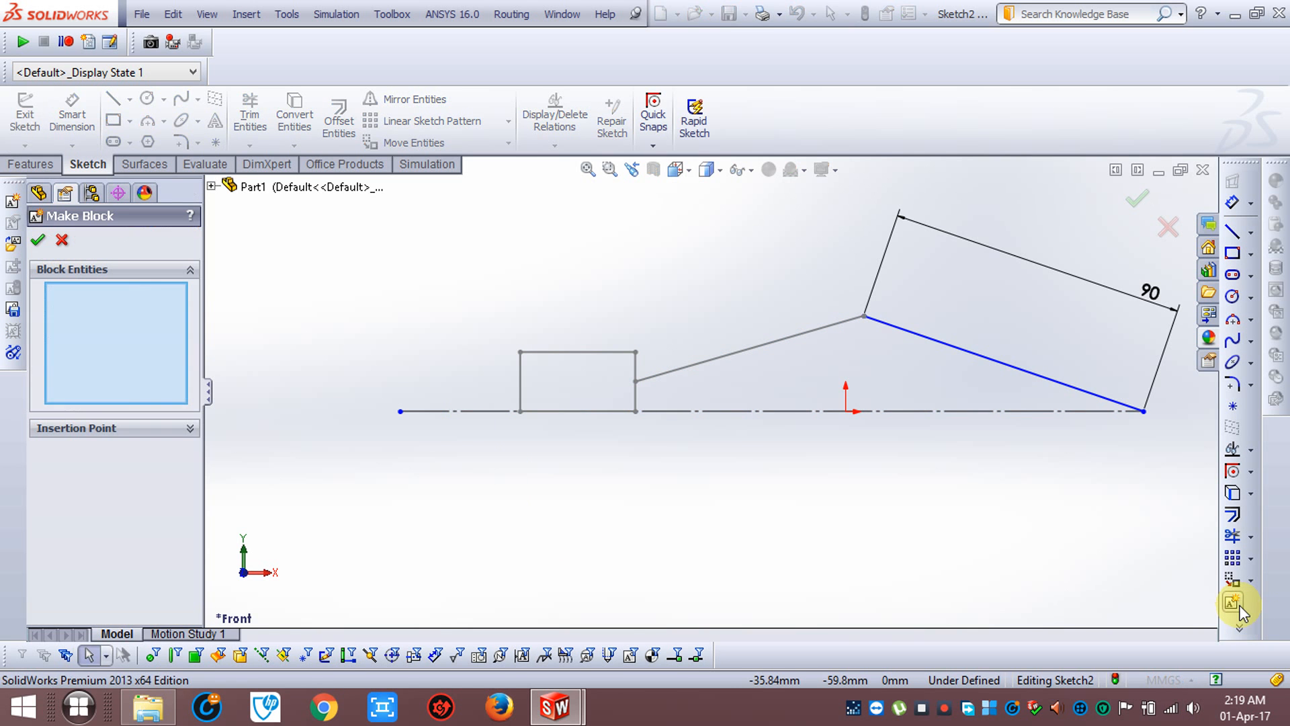
{"action": "left_click", "coordinate": [926, 342]}
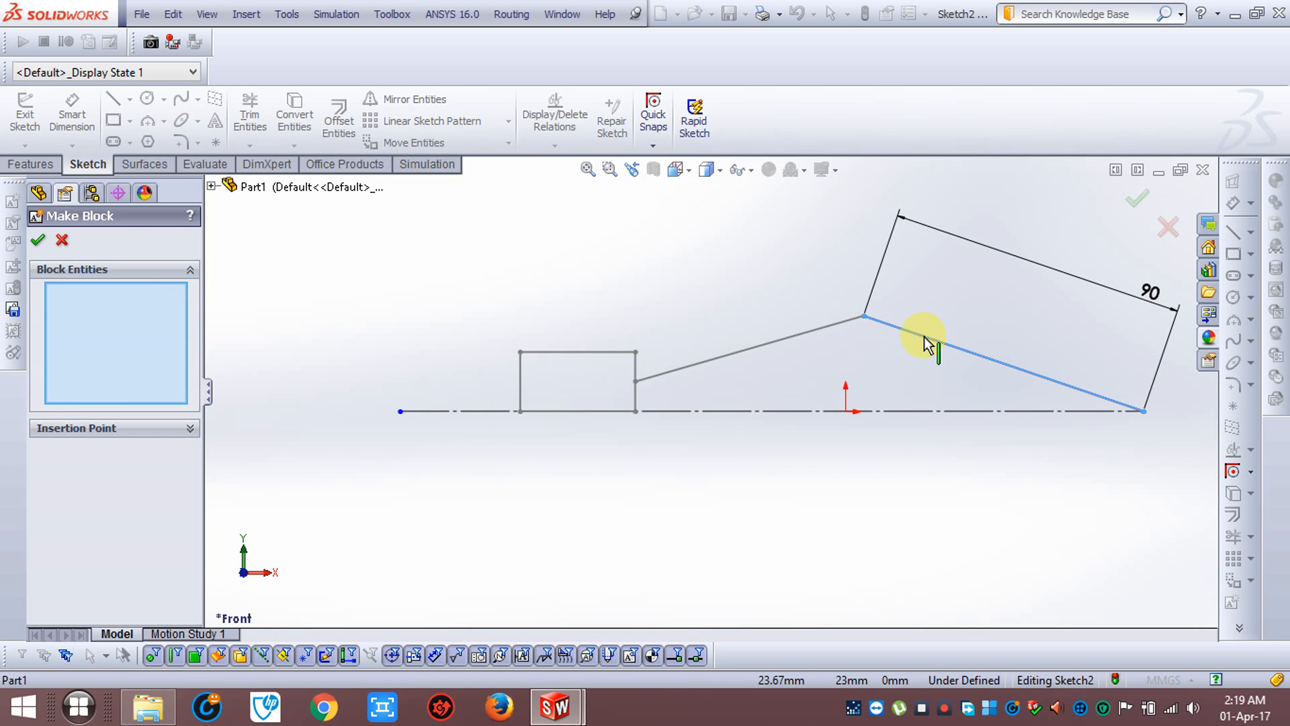
{"action": "left_click", "coordinate": [42, 240]}
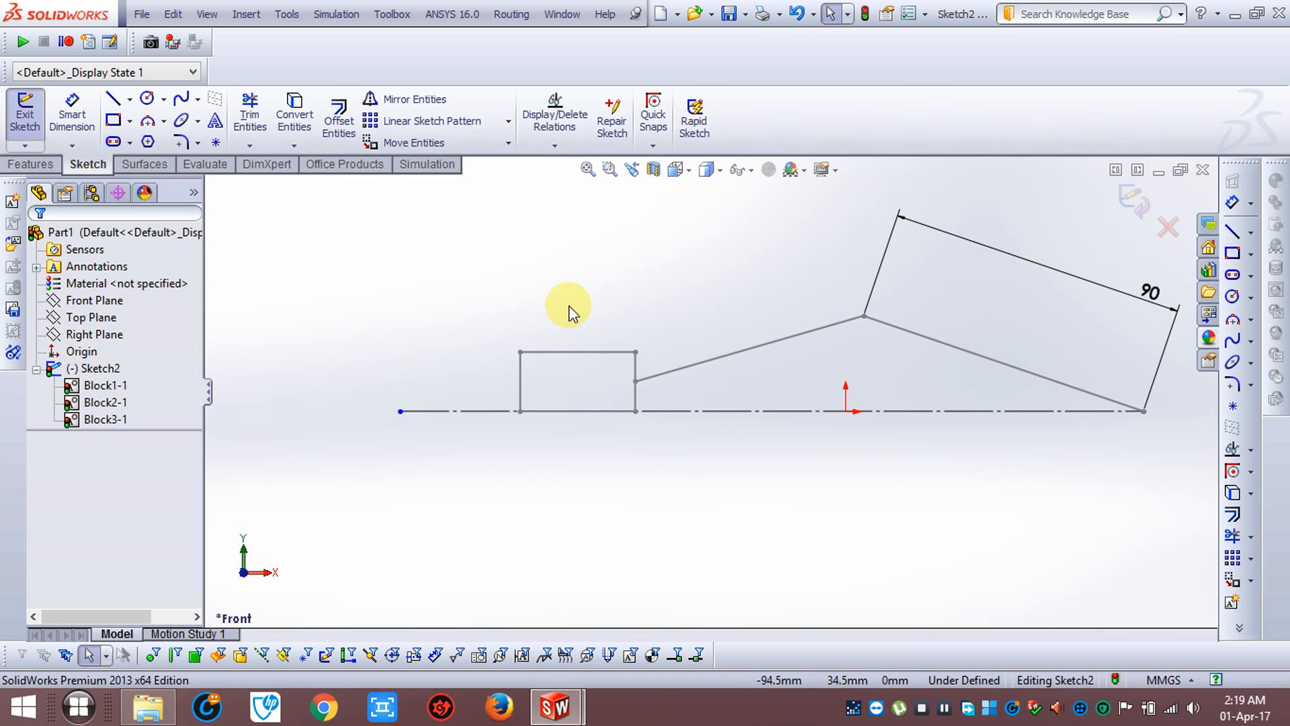
Rebuild the part with the three sketch blocks in place
{"action": "left_click", "coordinate": [166, 20]}
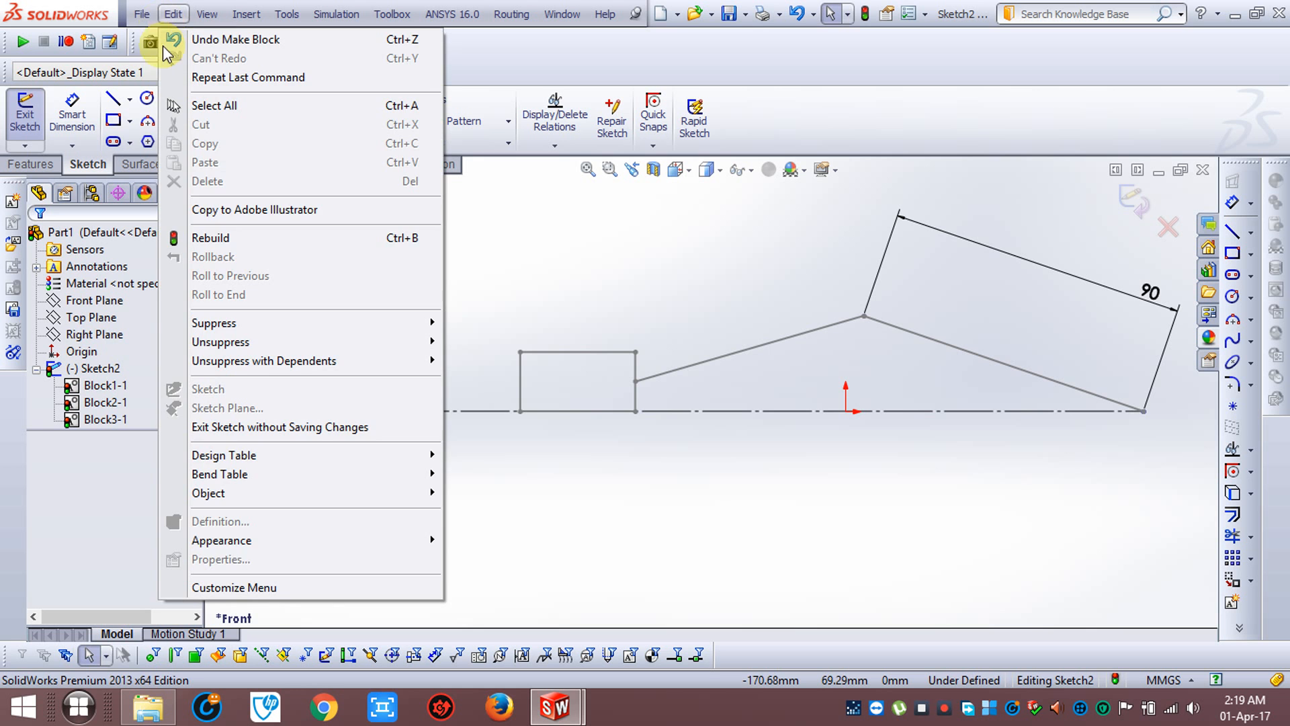
{"action": "left_click", "coordinate": [278, 238]}
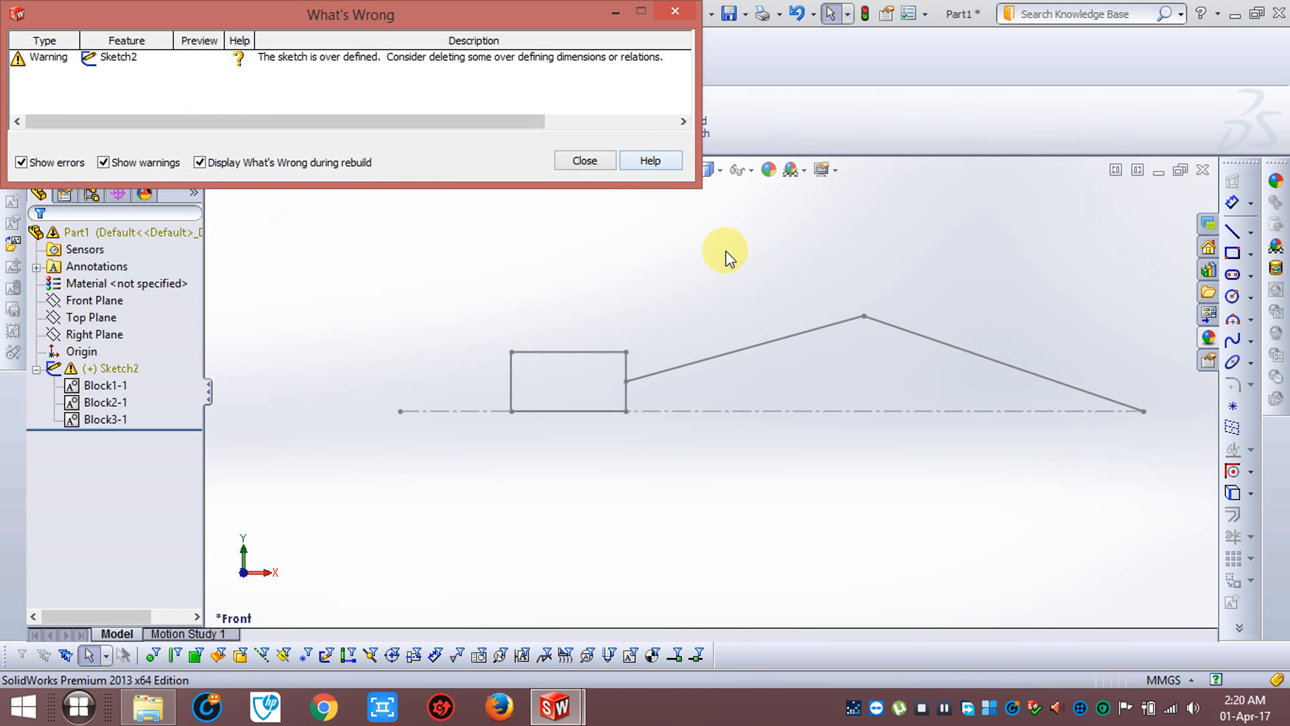
{"action": "scroll", "coordinate": [789, 292], "scroll_direction": "up", "scroll_amount": 1}
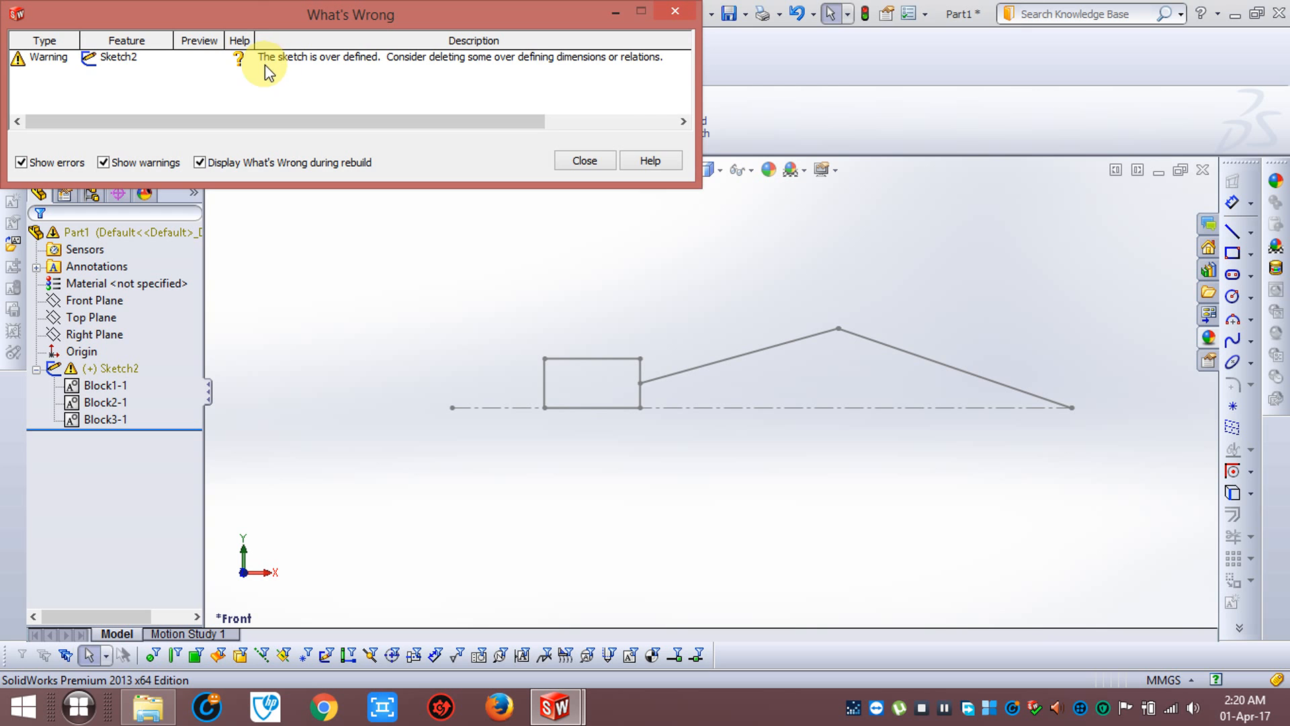
Dismiss the rebuild warning, delete the conflicting 90 mm dimension from Sketch2, and exit the sketch
{"action": "left_click", "coordinate": [561, 163]}
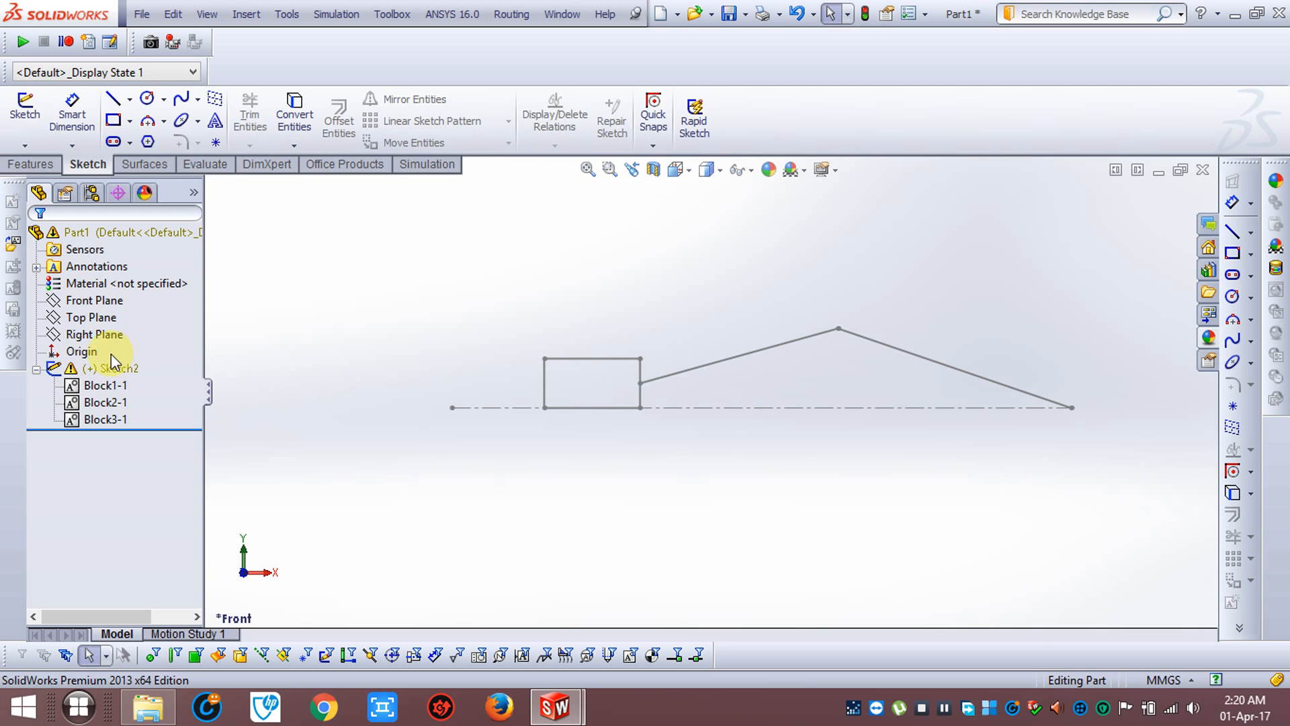
{"action": "left_click", "coordinate": [115, 367]}
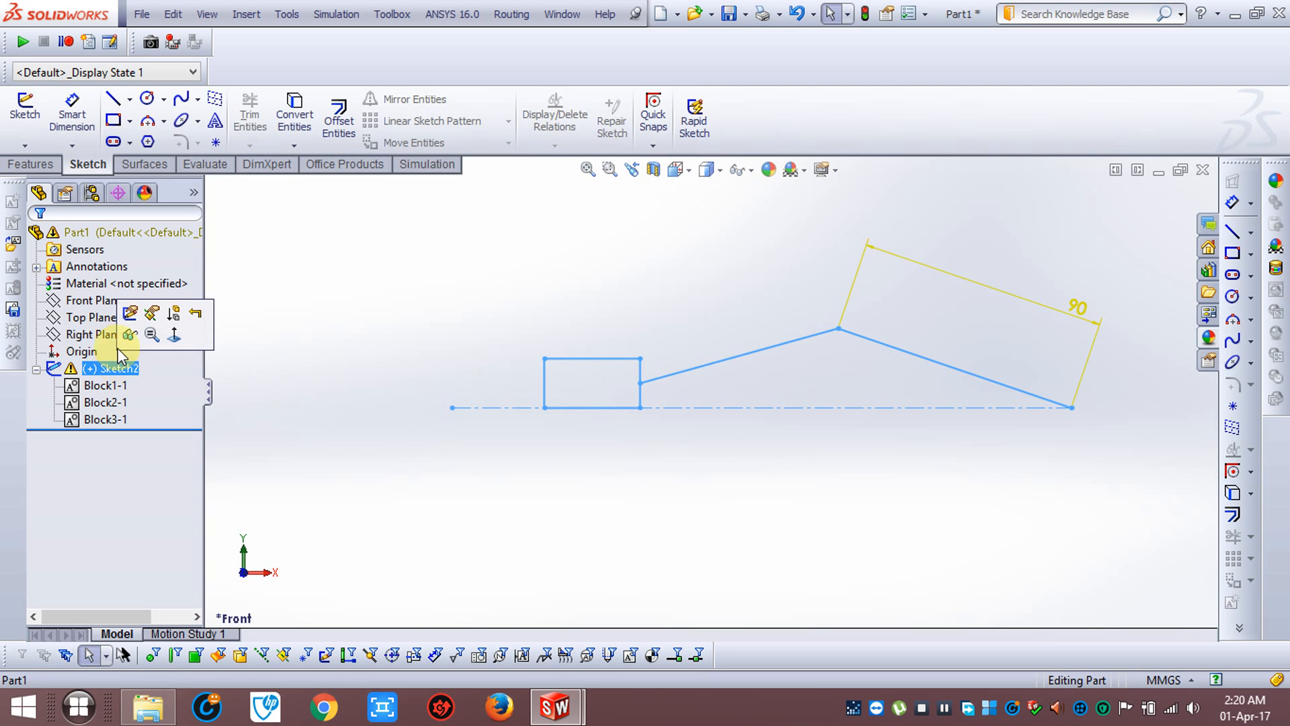
{"action": "left_click", "coordinate": [130, 313]}
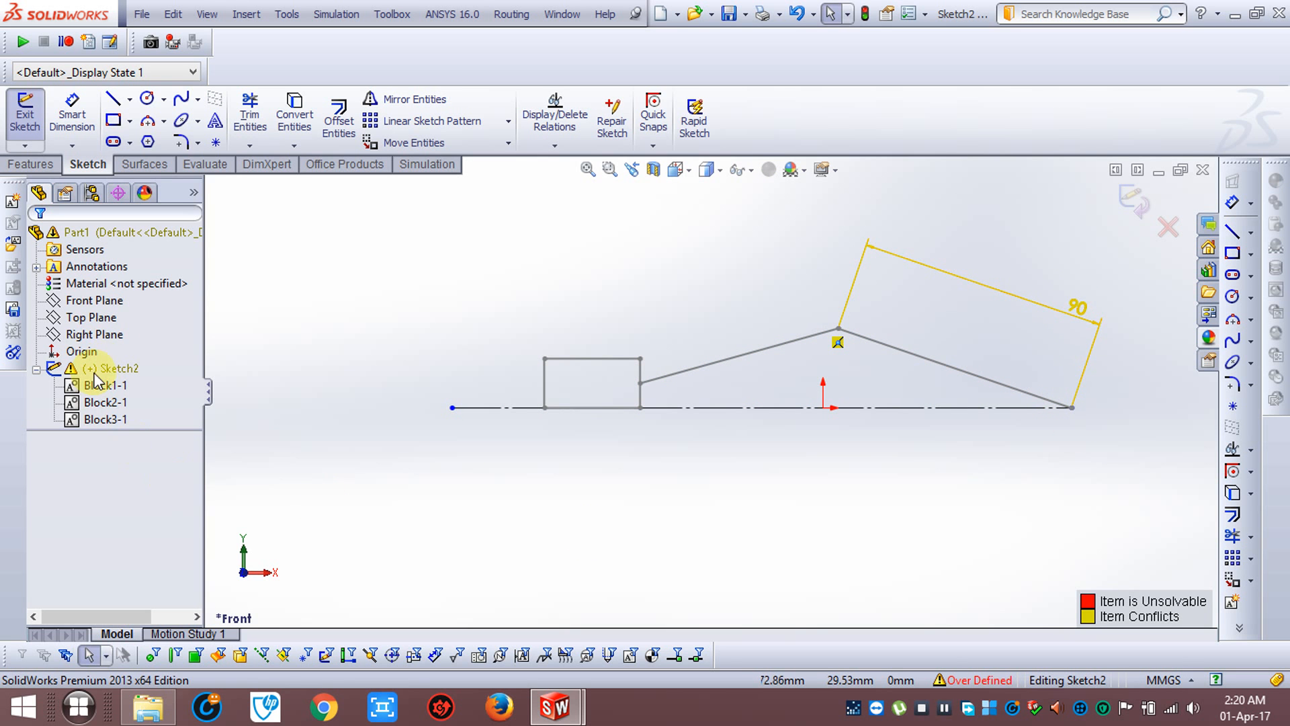
{"action": "left_click", "coordinate": [117, 368]}
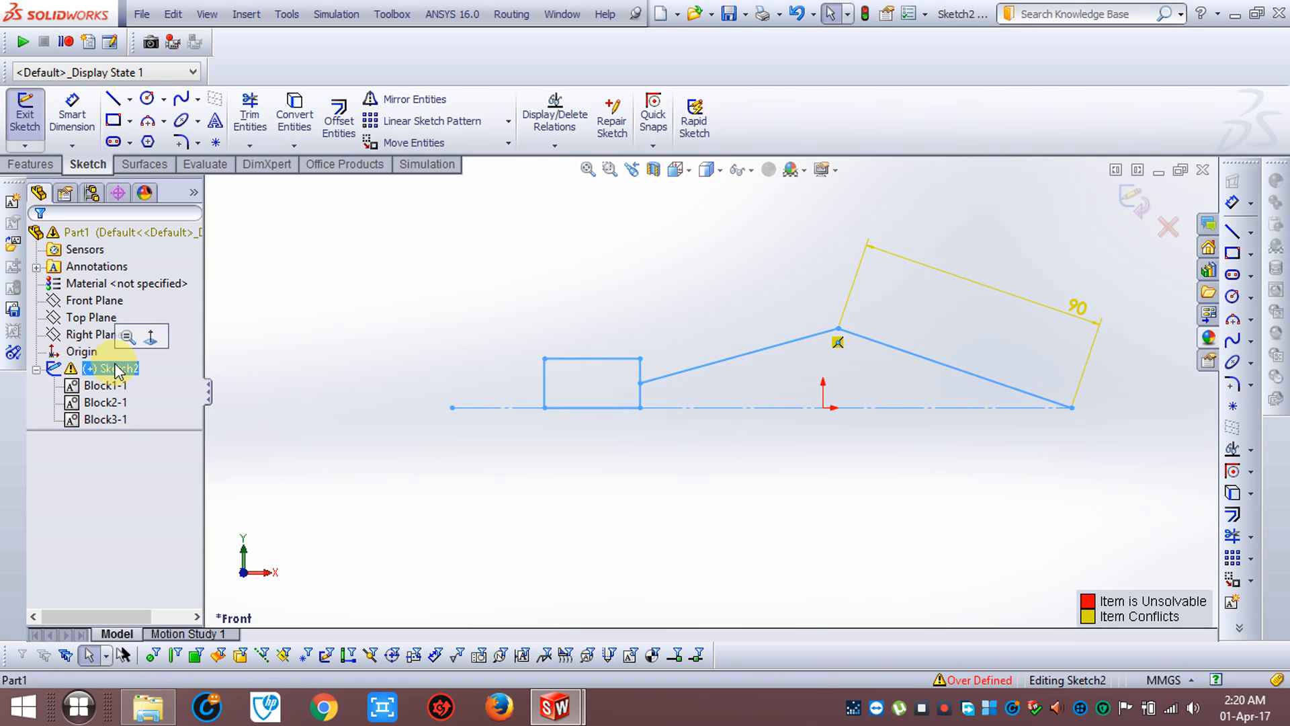
{"action": "left_click", "coordinate": [470, 286]}
{"action": "left_click", "coordinate": [1075, 315]}
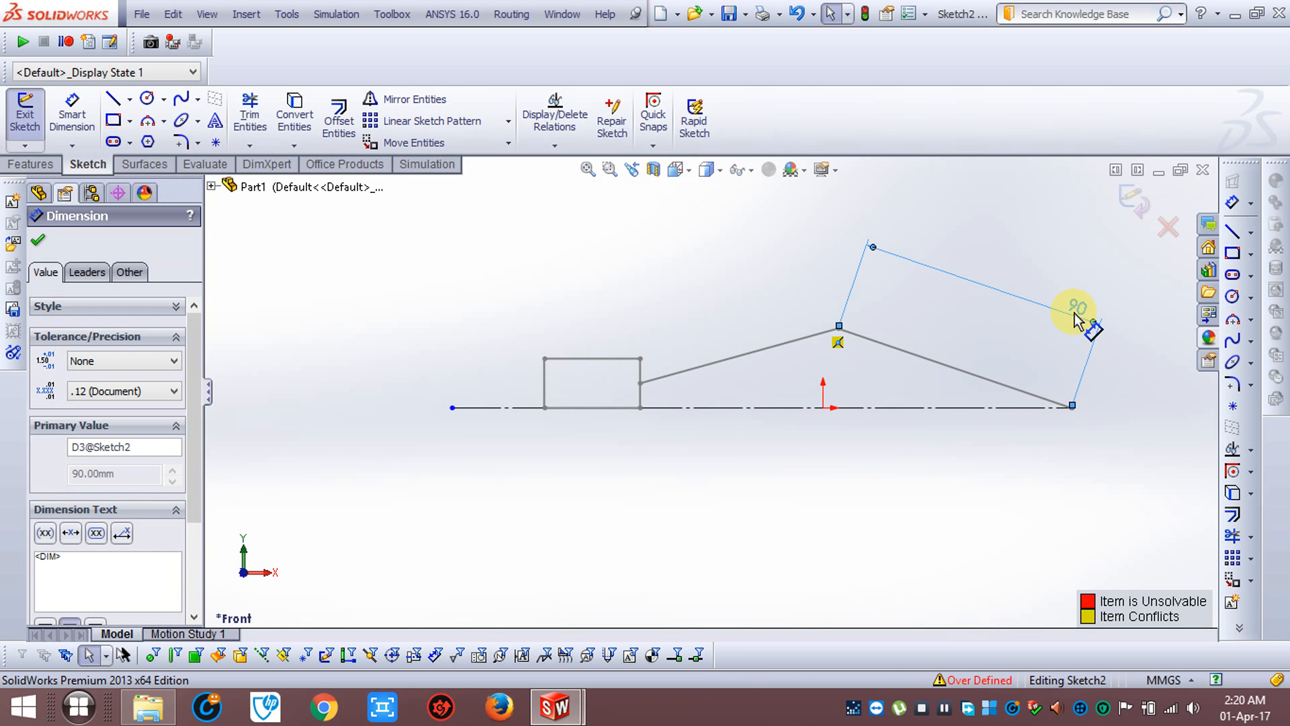
{"action": "key", "text": "Delete"}
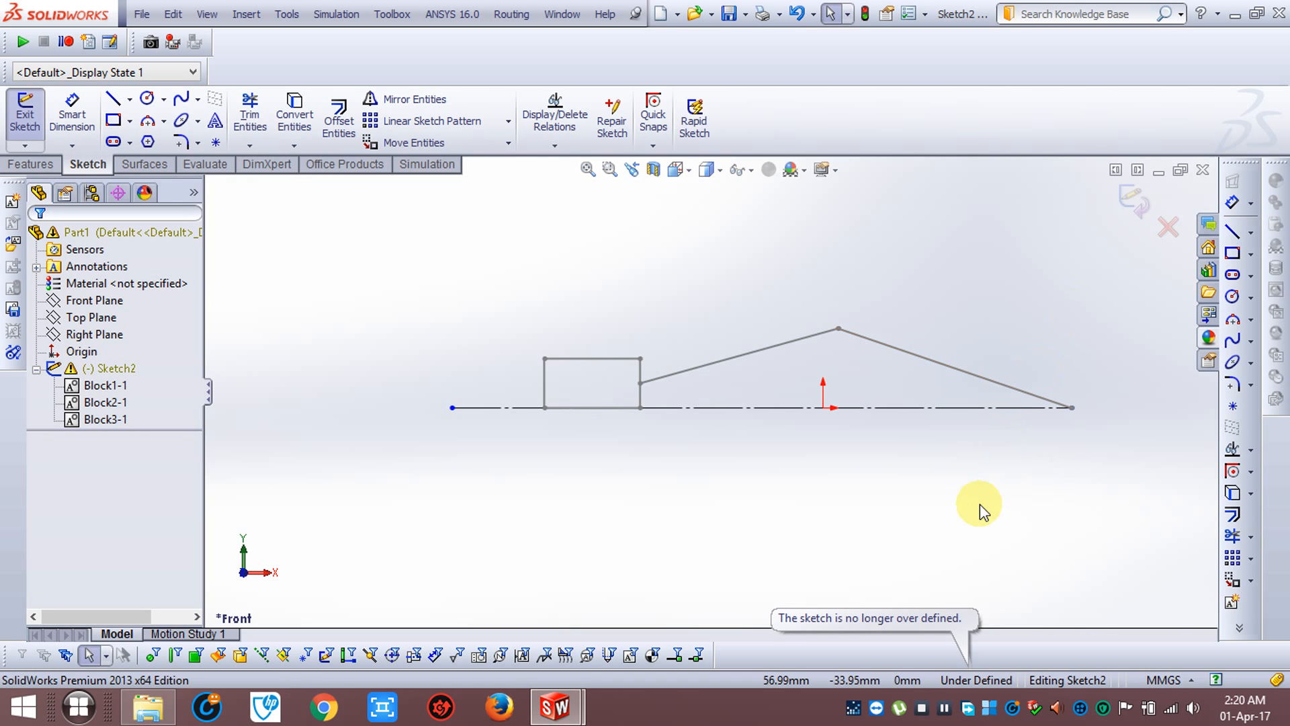
{"action": "left_click", "coordinate": [1127, 200]}
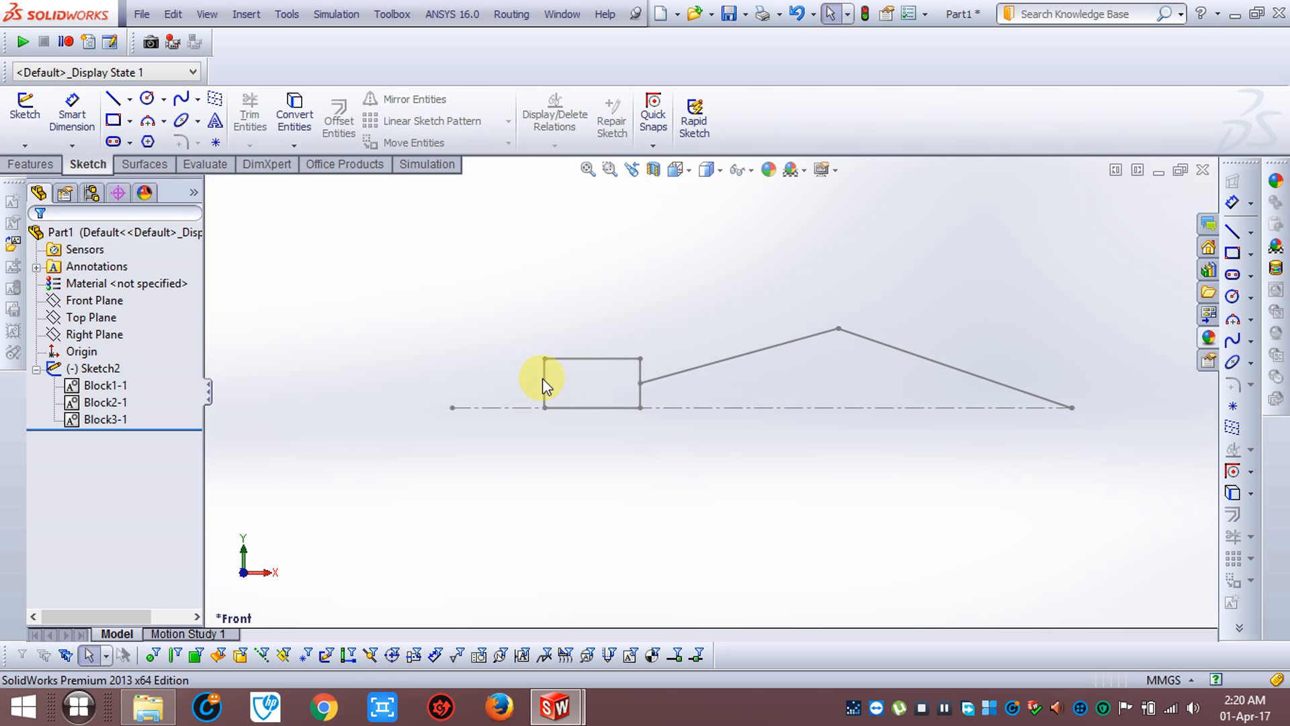
Try moving the rectangle block by its outer vertical edge to test the linkage, and undo the move
{"action": "scroll", "coordinate": [679, 356], "scroll_direction": "down", "scroll_amount": 2}
{"action": "scroll", "coordinate": [679, 356], "scroll_direction": "up", "scroll_amount": 2}
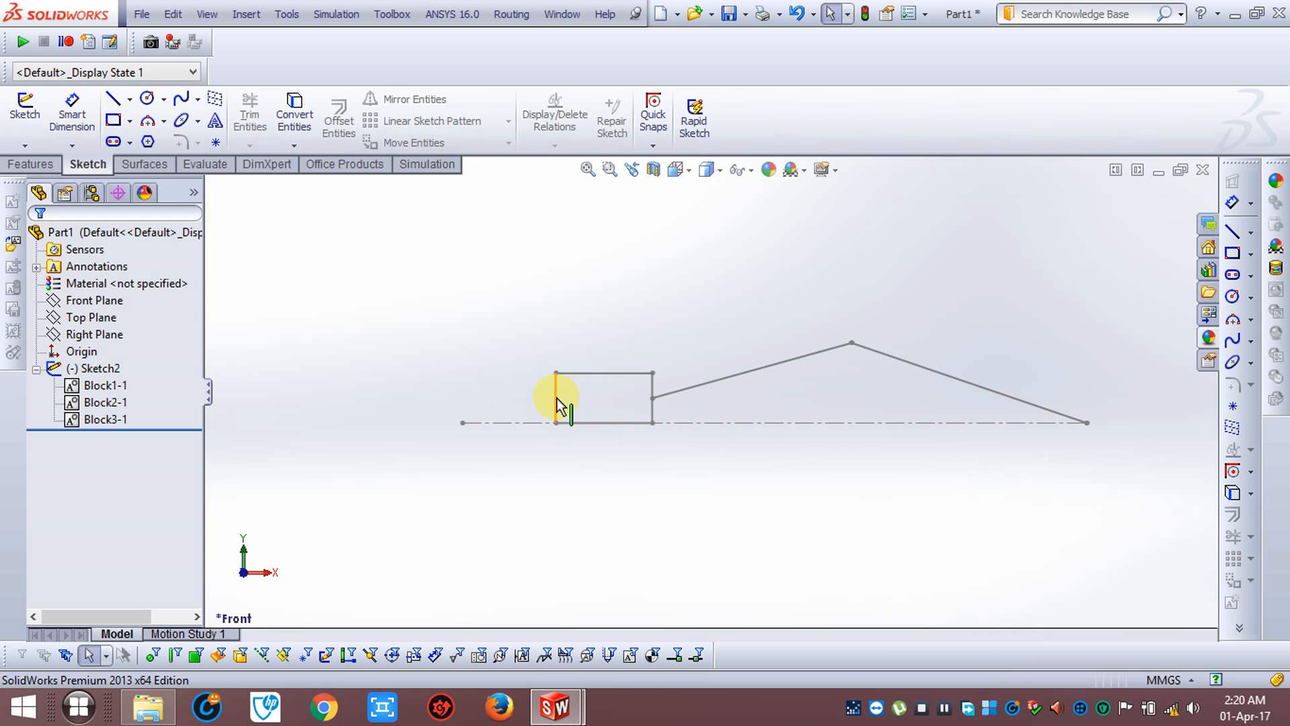
{"action": "mouse_move", "coordinate": [561, 403]}
{"action": "left_mouse_down"}
{"action": "mouse_move", "coordinate": [639, 405]}
{"action": "mouse_move", "coordinate": [682, 451]}
{"action": "mouse_move", "coordinate": [662, 507]}
{"action": "mouse_move", "coordinate": [599, 507]}
{"action": "mouse_move", "coordinate": [815, 424]}
{"action": "mouse_move", "coordinate": [806, 398]}
{"action": "left_mouse_up"}
{"action": "left_click_drag", "start_coordinate": [723, 304], "coordinate": [770, 295]}
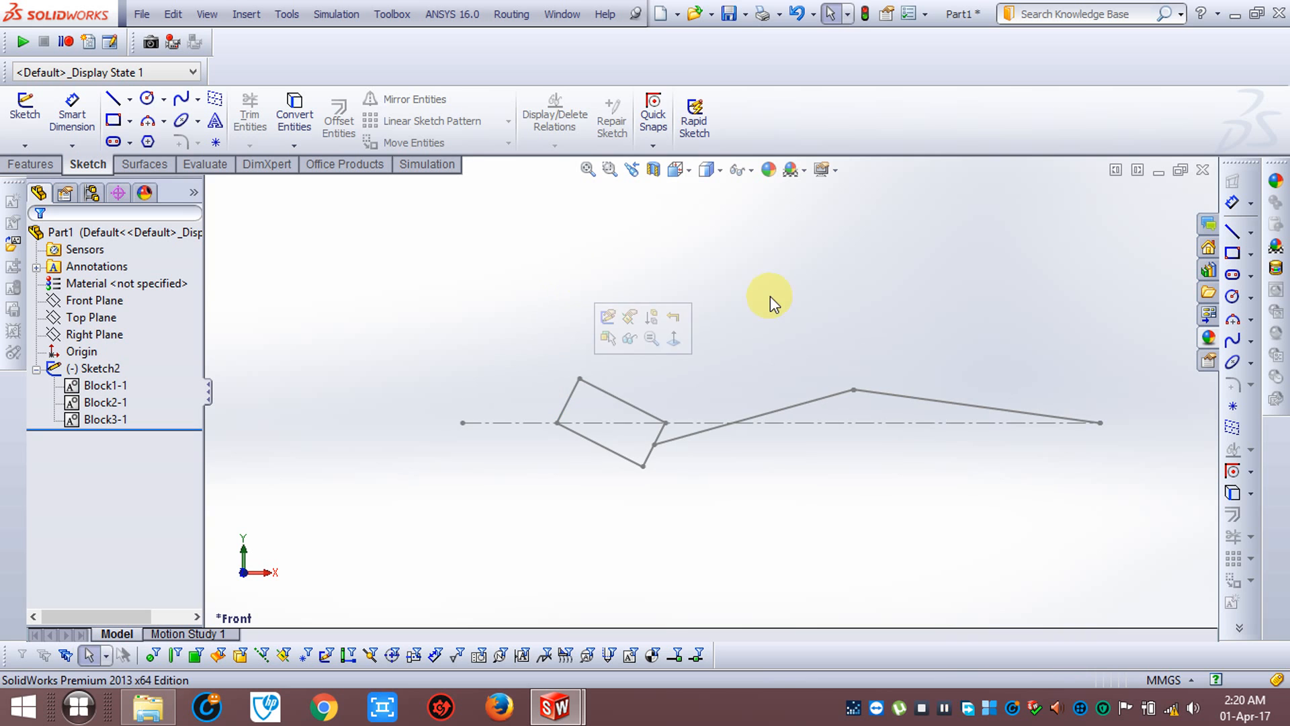
{"action": "left_click", "coordinate": [797, 13]}
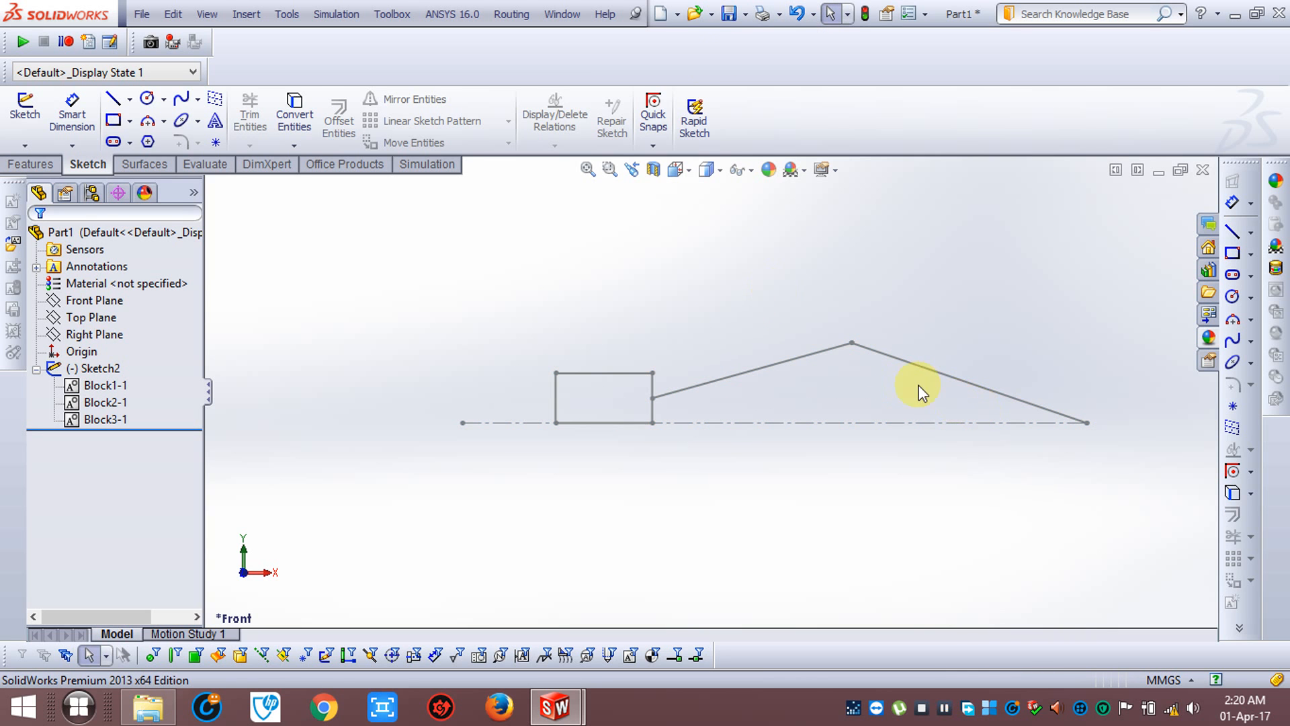
Add a coincident relation between the construction line and the rectangle block's lower corner nearest the sloped link
{"action": "scroll", "coordinate": [860, 393], "scroll_direction": "down", "scroll_amount": 1}
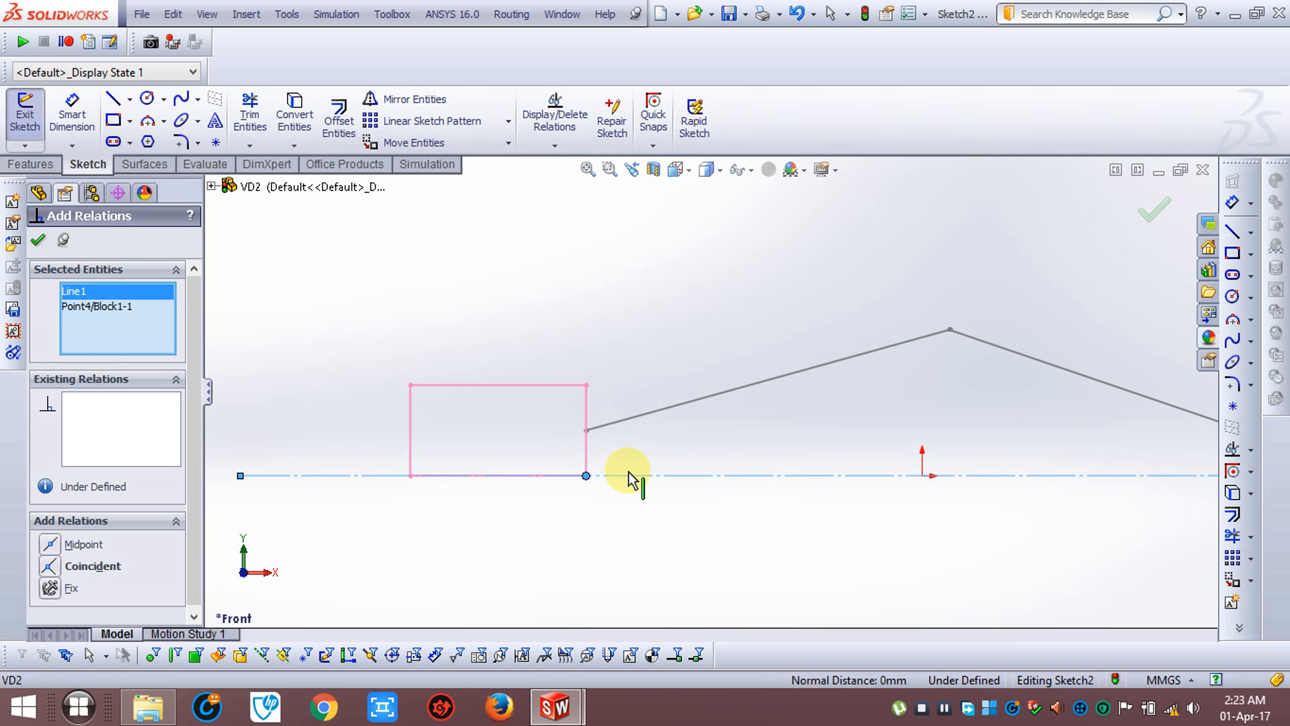
{"action": "left_click", "coordinate": [67, 569]}
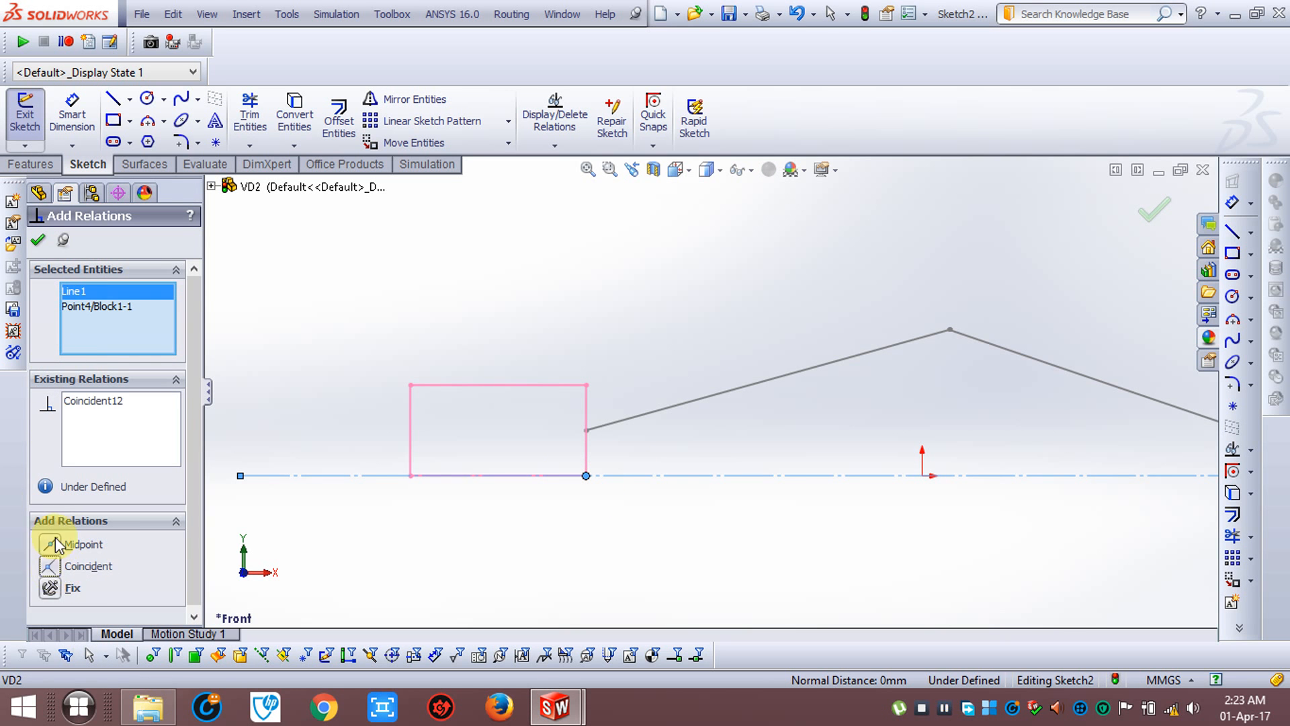
{"action": "left_click", "coordinate": [38, 239]}
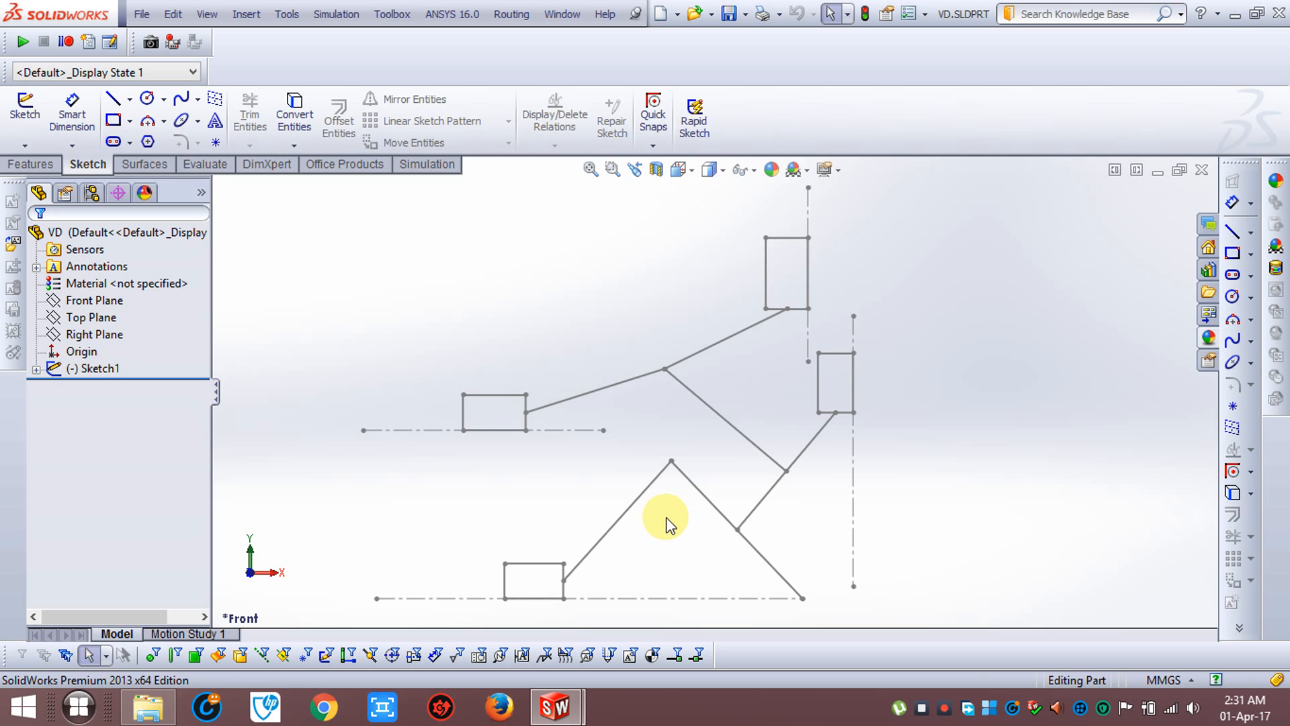
Swing the lower mechanism's crank toward vertical and back down to test the full linkage, and clear the selection
{"action": "mouse_move", "coordinate": [705, 509]}
{"action": "left_mouse_down"}
{"action": "mouse_move", "coordinate": [737, 495]}
{"action": "mouse_move", "coordinate": [785, 504]}
{"action": "left_mouse_up"}
{"action": "left_click", "coordinate": [875, 524]}
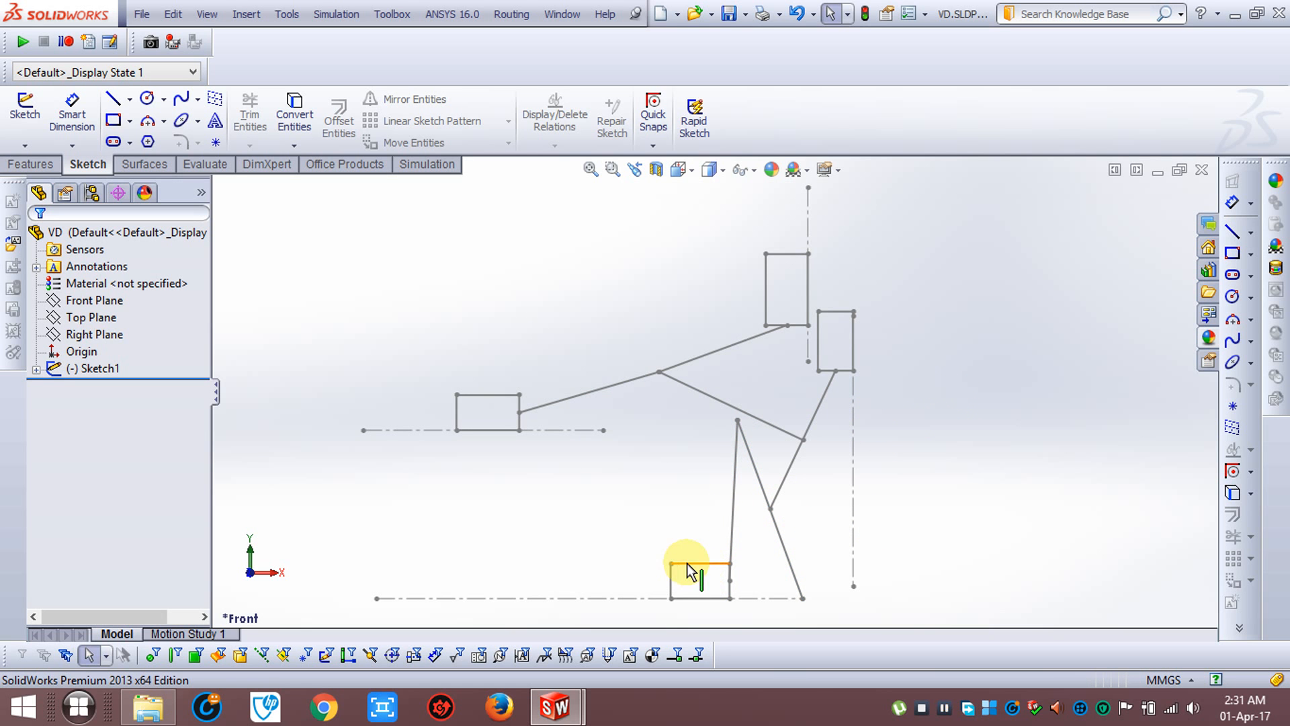
{"action": "left_click_drag", "start_coordinate": [755, 484], "coordinate": [699, 525]}
{"action": "left_click", "coordinate": [512, 467]}
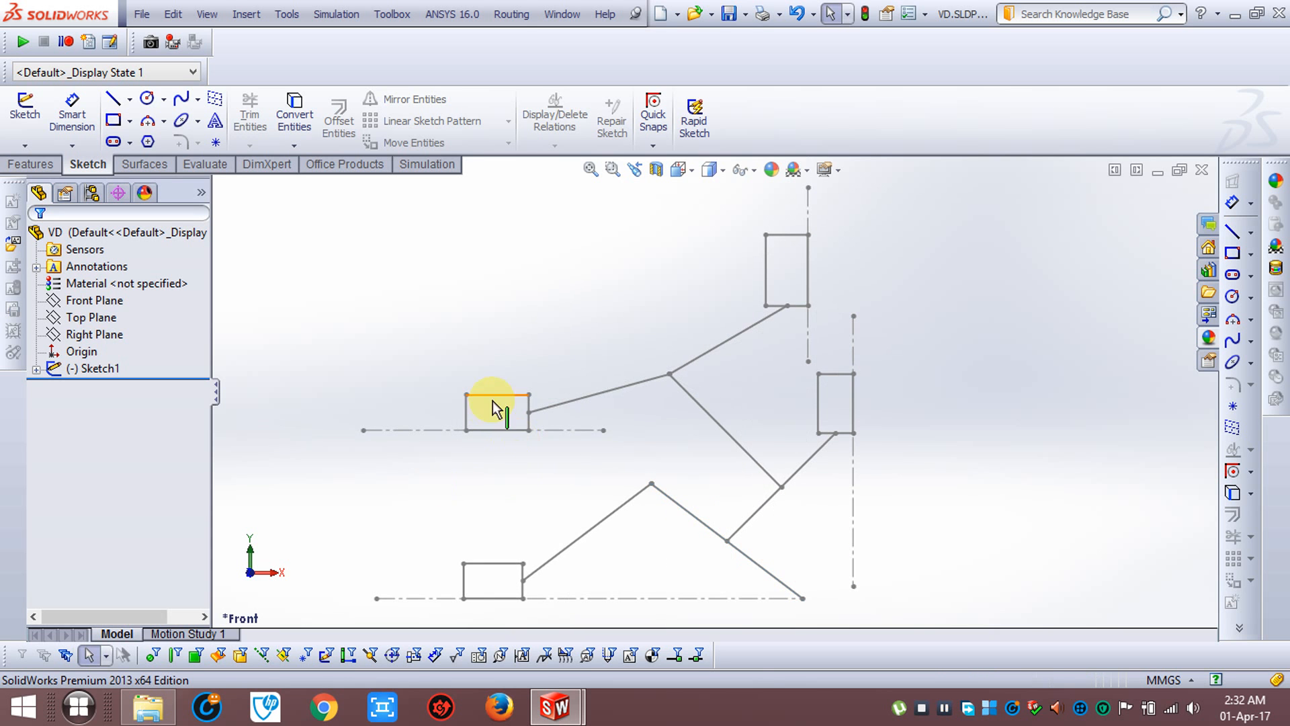
{"action": "left_click", "coordinate": [693, 513]}
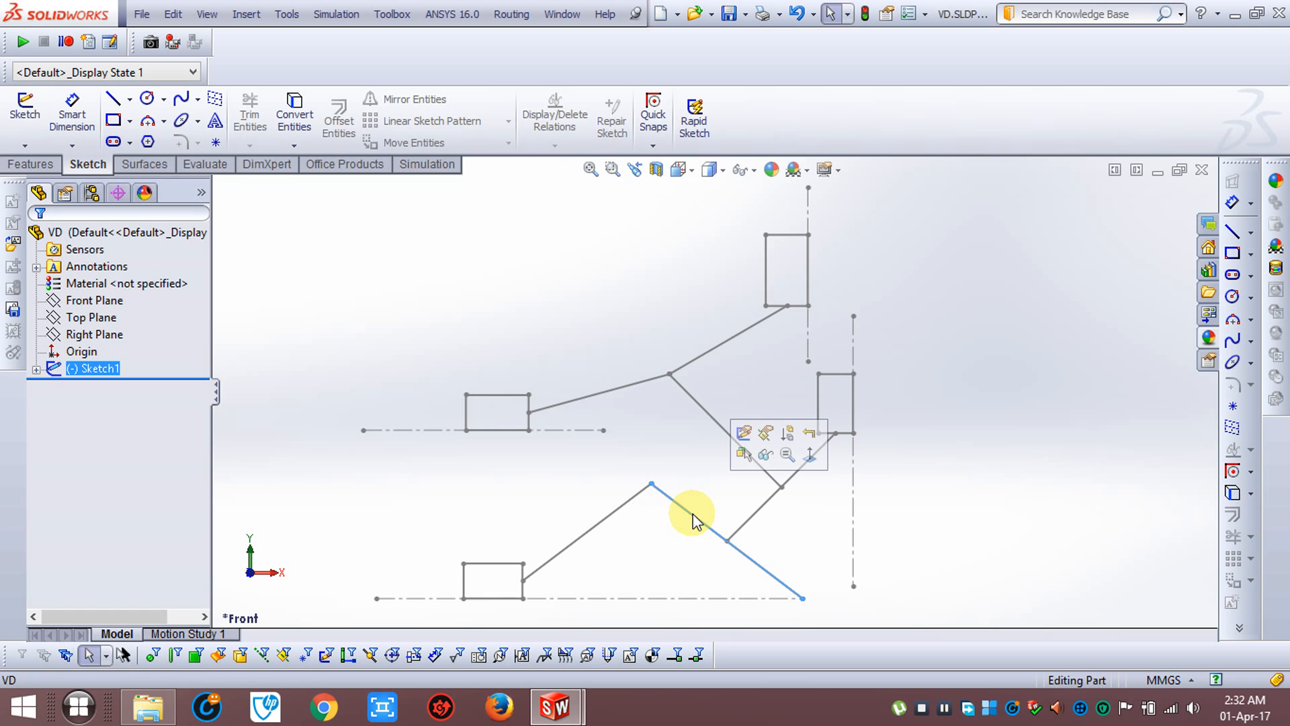
{"action": "left_click", "coordinate": [680, 571]}
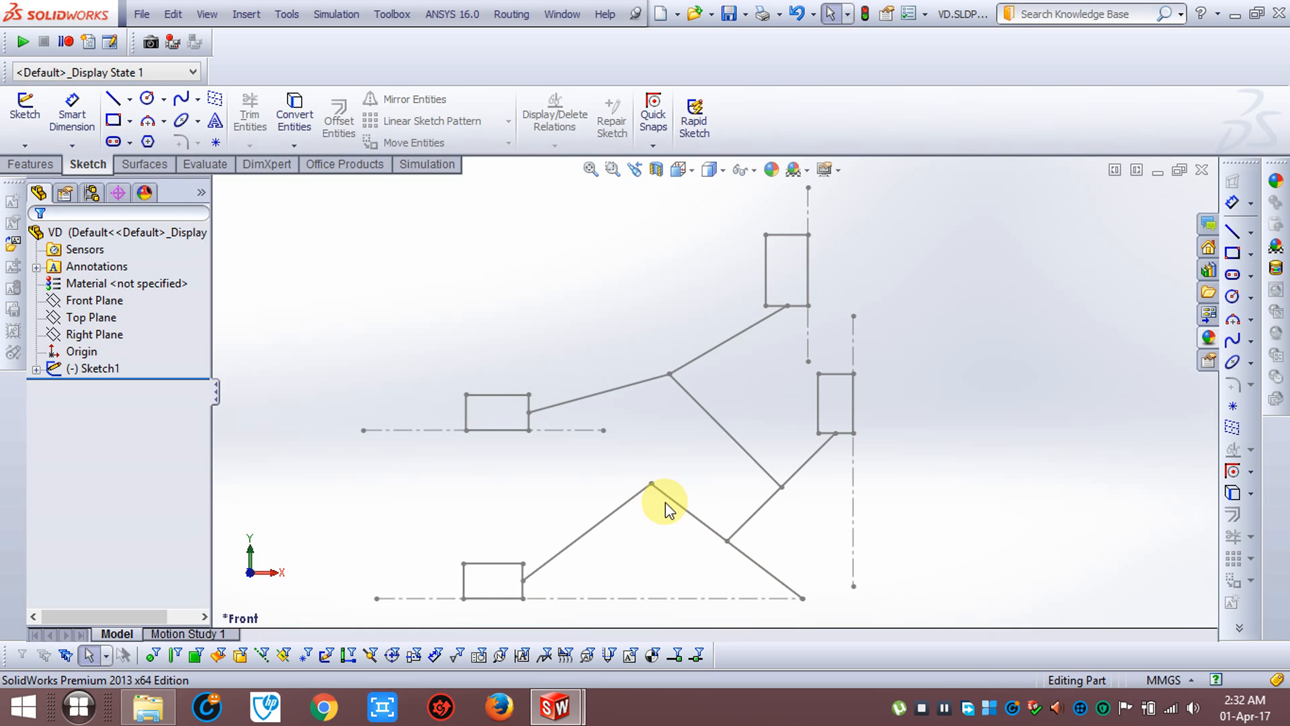
Raise the lower crank in stages until it is steep, and swing it back toward the lower slider
{"action": "left_click_drag", "start_coordinate": [671, 500], "coordinate": [709, 507]}
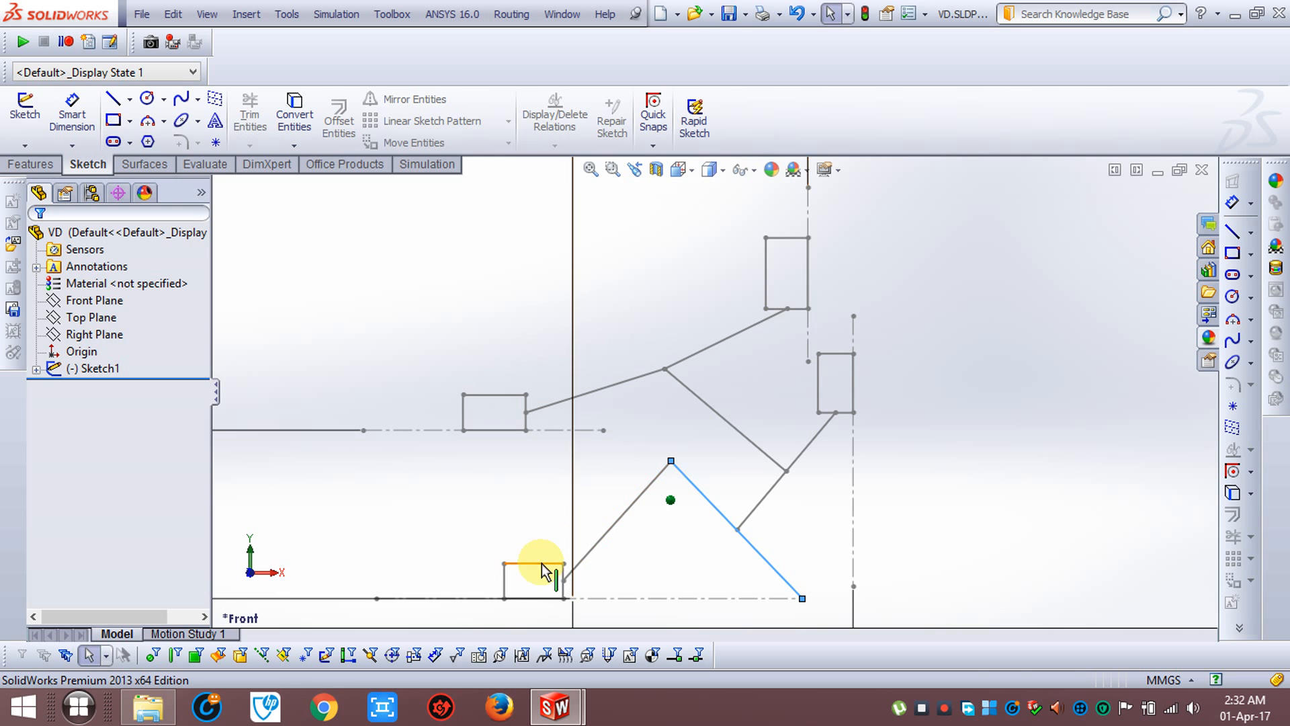
{"action": "left_click_drag", "start_coordinate": [692, 482], "coordinate": [792, 504]}
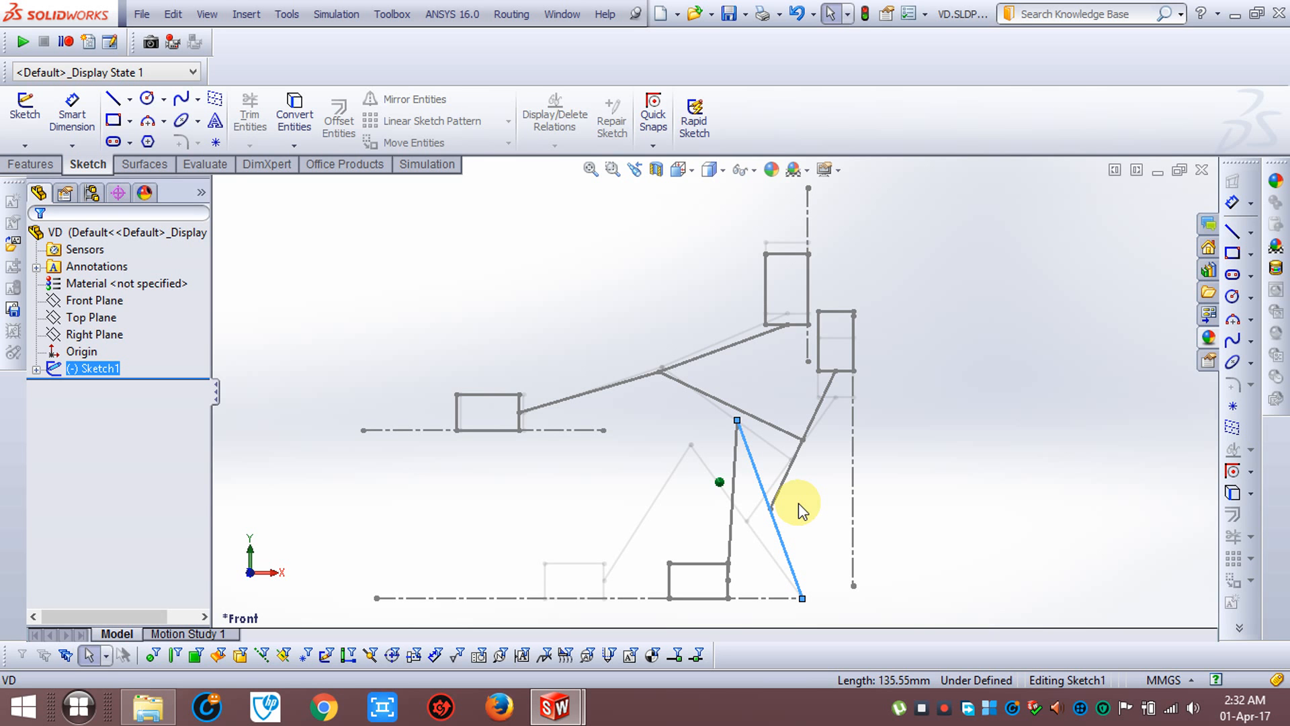
{"action": "left_click_drag", "start_coordinate": [798, 503], "coordinate": [740, 528]}
{"action": "left_click", "coordinate": [945, 710]}
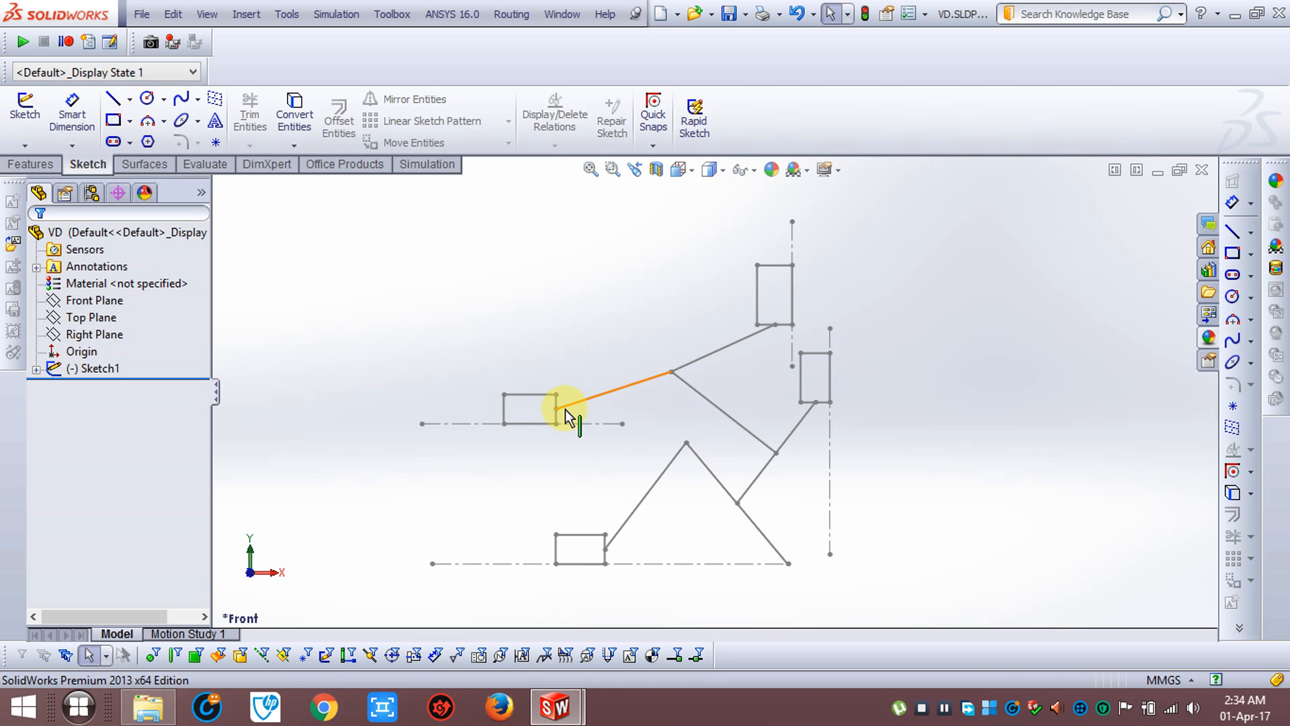
Lower the crank, shift the connecting link of the lower slider slightly toward the crank, and clear the selection
{"action": "scroll", "coordinate": [566, 409], "scroll_direction": "down", "scroll_amount": 2}
{"action": "left_click_drag", "start_coordinate": [780, 484], "coordinate": [722, 505]}
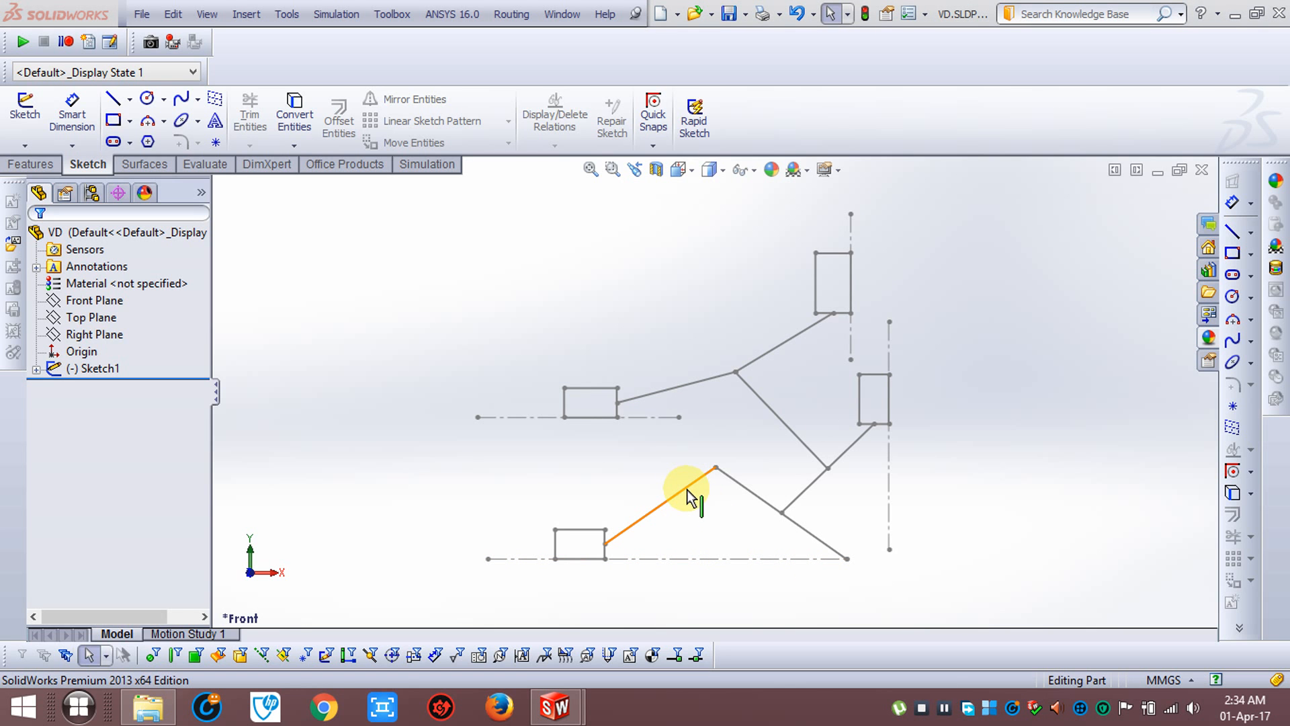
{"action": "mouse_move", "coordinate": [688, 499]}
{"action": "left_mouse_down"}
{"action": "mouse_move", "coordinate": [740, 489]}
{"action": "mouse_move", "coordinate": [668, 518]}
{"action": "mouse_move", "coordinate": [760, 512]}
{"action": "mouse_move", "coordinate": [692, 533]}
{"action": "mouse_move", "coordinate": [781, 520]}
{"action": "mouse_move", "coordinate": [817, 530]}
{"action": "mouse_move", "coordinate": [686, 533]}
{"action": "mouse_move", "coordinate": [793, 495]}
{"action": "mouse_move", "coordinate": [680, 523]}
{"action": "mouse_move", "coordinate": [721, 530]}
{"action": "mouse_move", "coordinate": [718, 516]}
{"action": "left_mouse_up"}
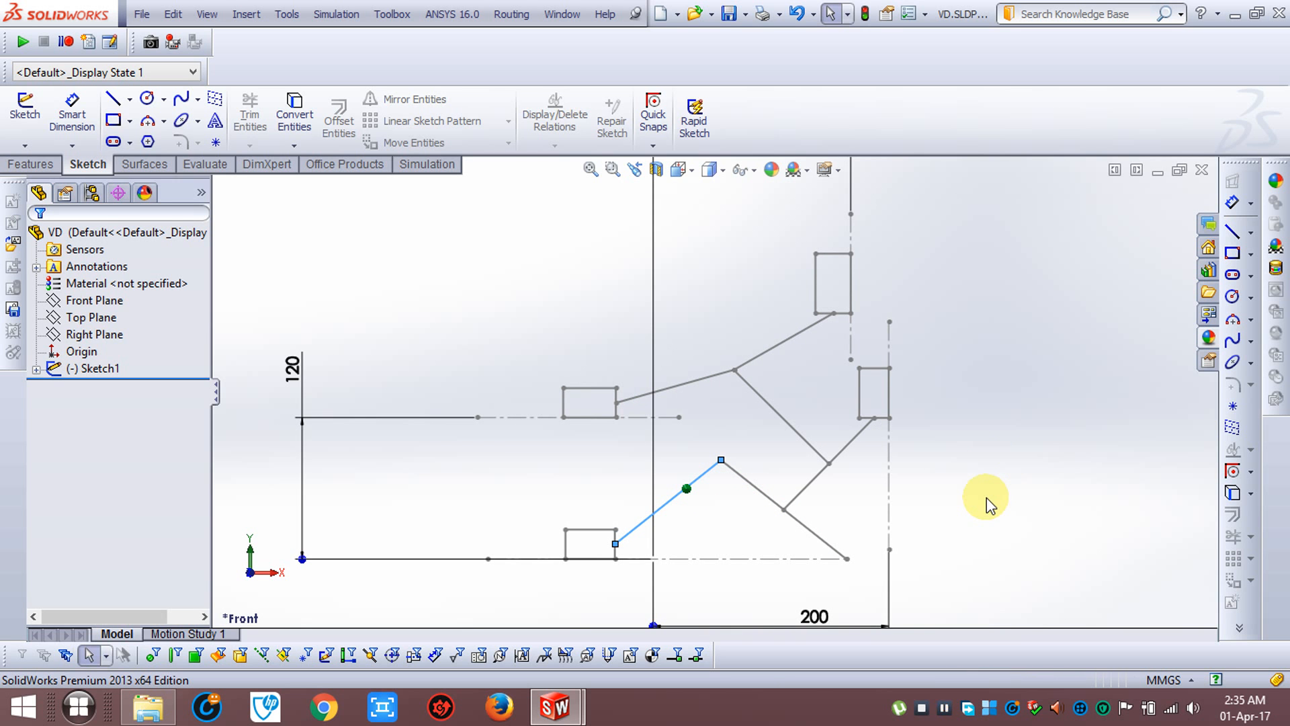
{"action": "left_click", "coordinate": [994, 459]}
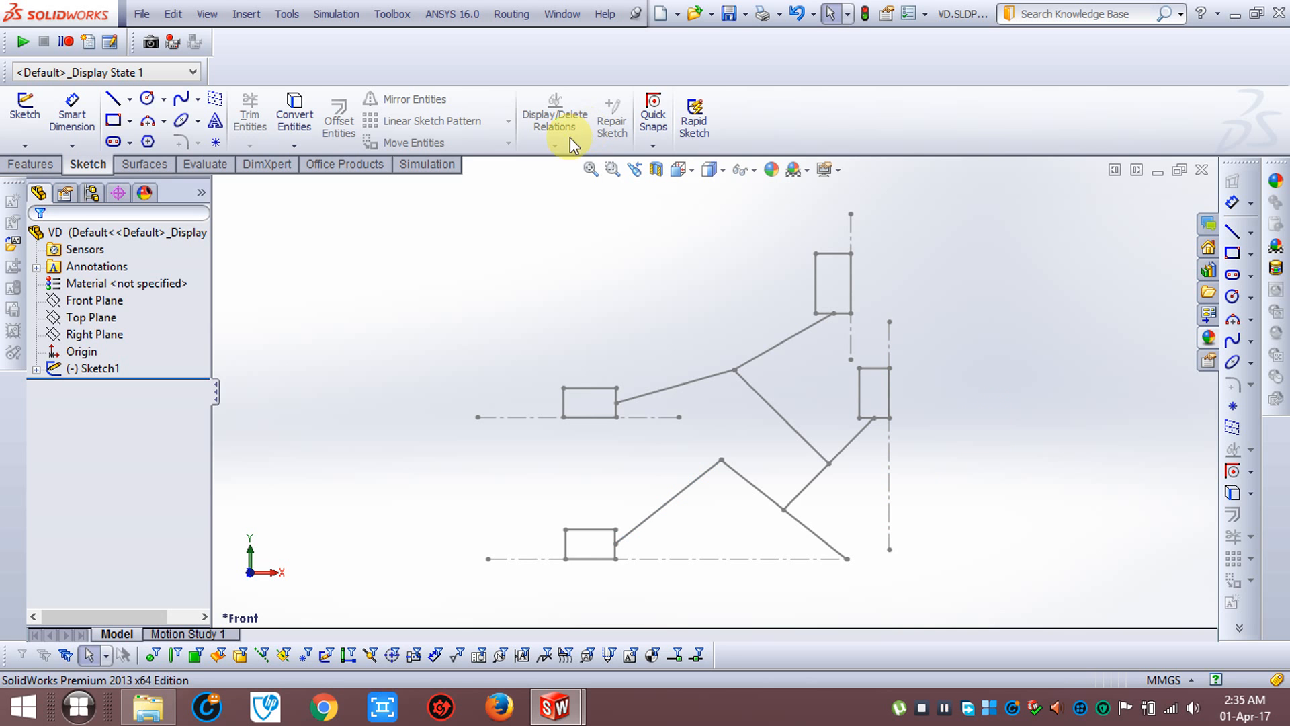
Move the lower slider block along its construction line away from the crank, and clear the selection
{"action": "scroll", "coordinate": [734, 331], "scroll_direction": "down", "scroll_amount": 1}
{"action": "scroll", "coordinate": [734, 330], "scroll_direction": "up", "scroll_amount": 1}
{"action": "scroll", "coordinate": [734, 331], "scroll_direction": "up", "scroll_amount": 1}
{"action": "scroll", "coordinate": [815, 445], "scroll_direction": "down", "scroll_amount": 2}
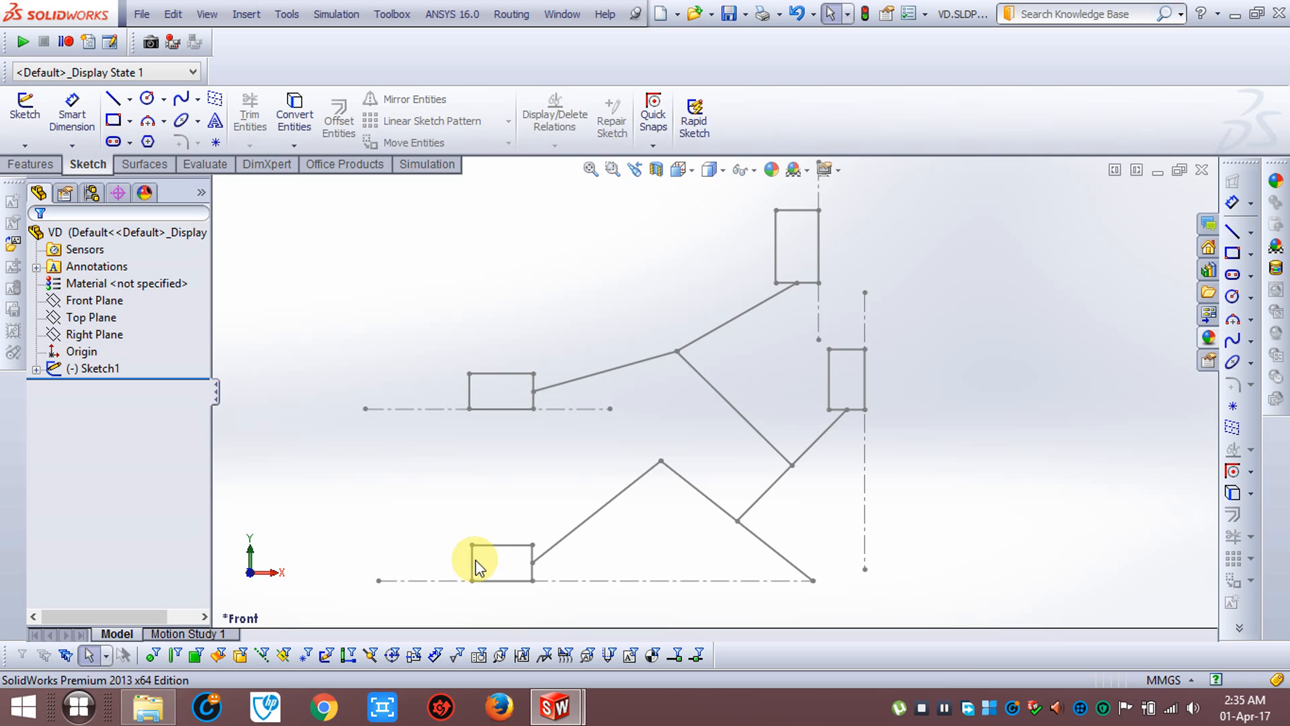
{"action": "mouse_move", "coordinate": [466, 561]}
{"action": "left_mouse_down"}
{"action": "mouse_move", "coordinate": [388, 567]}
{"action": "mouse_move", "coordinate": [684, 531]}
{"action": "mouse_move", "coordinate": [448, 585]}
{"action": "left_mouse_up"}
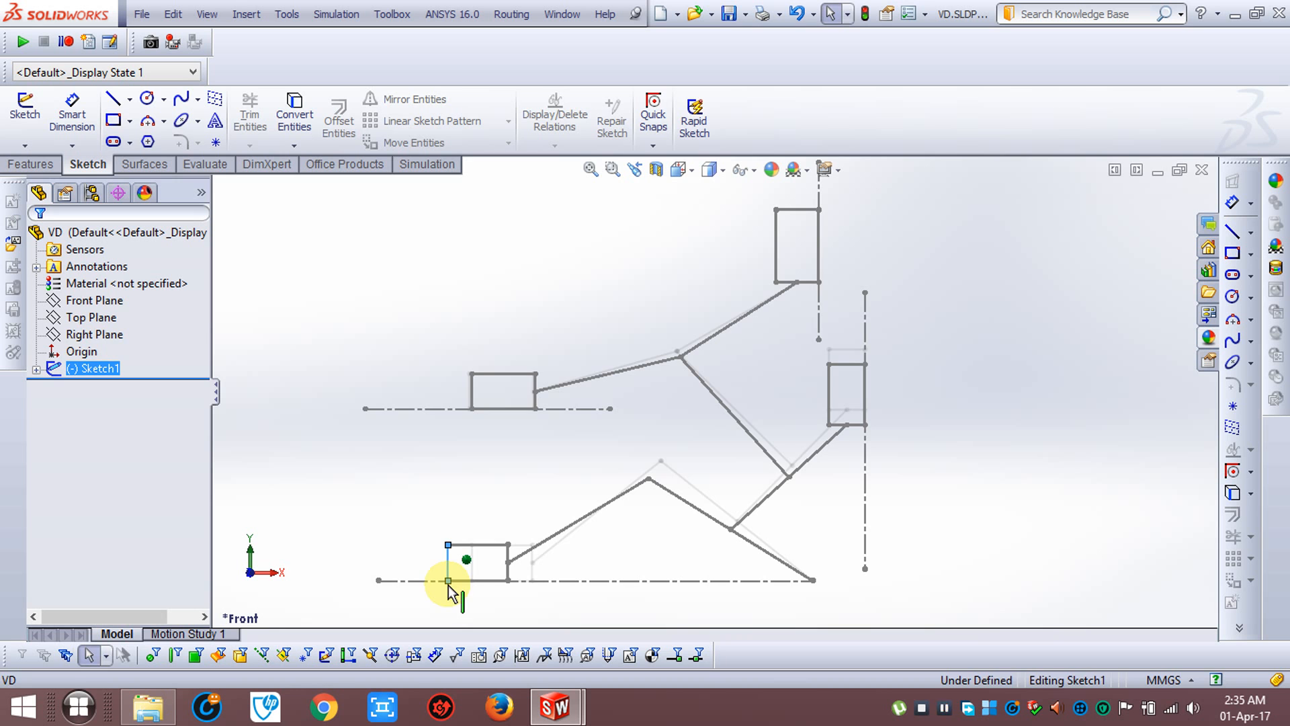
{"action": "left_click", "coordinate": [379, 479]}
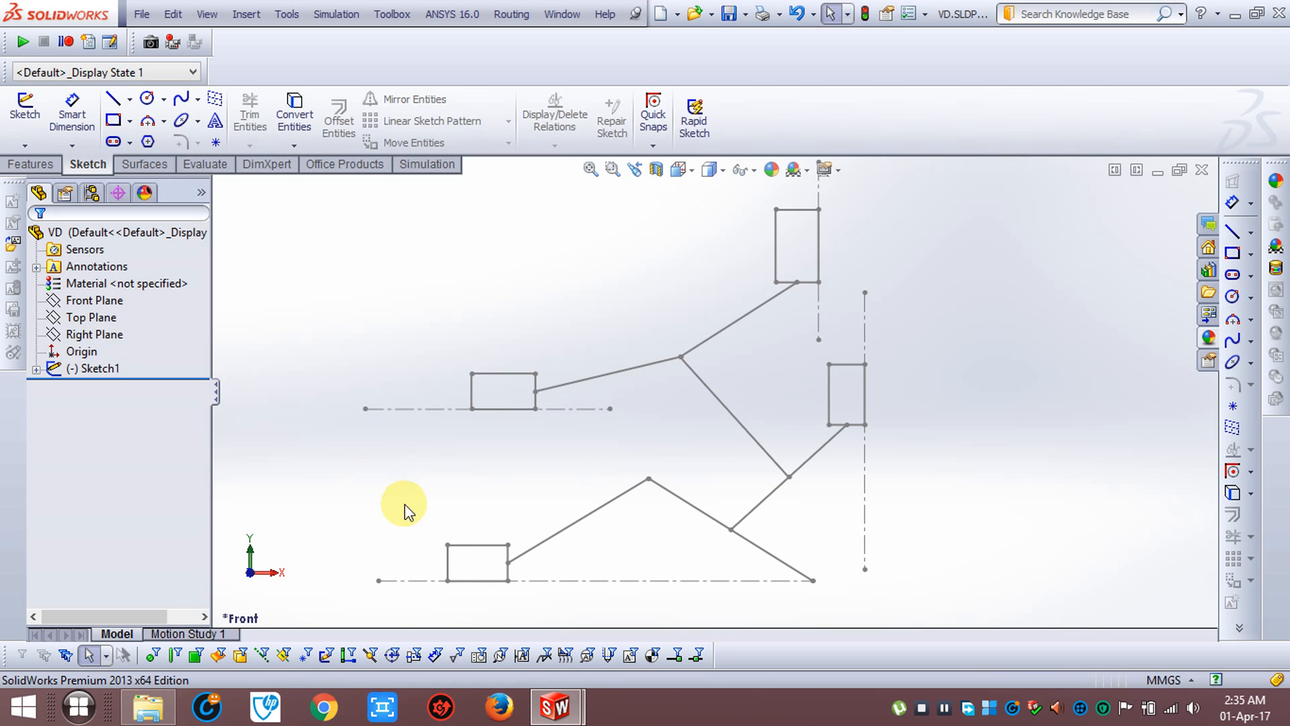